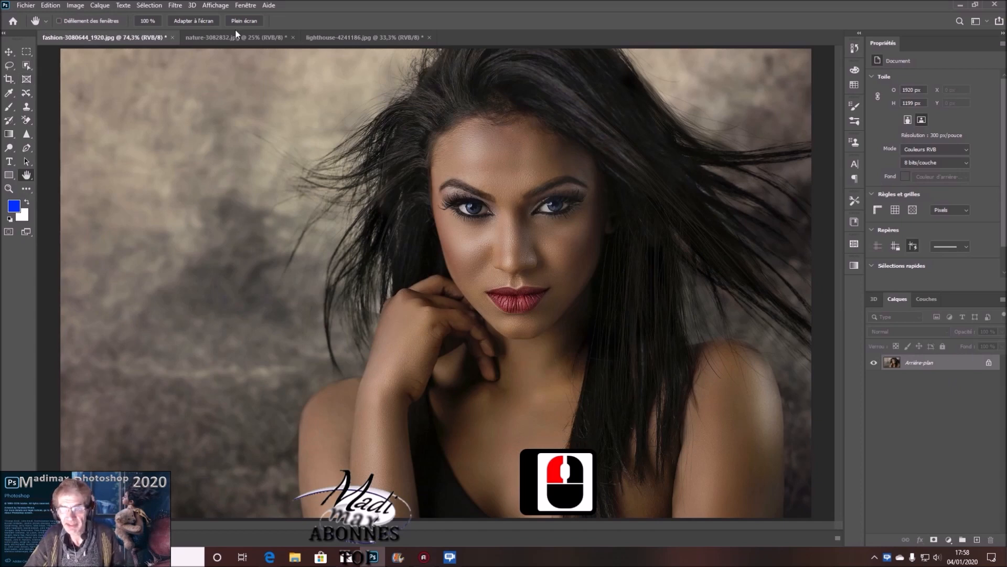
- Display the list of actions and place it beside the model's face, clear of the main subject
left_click(241, 6)
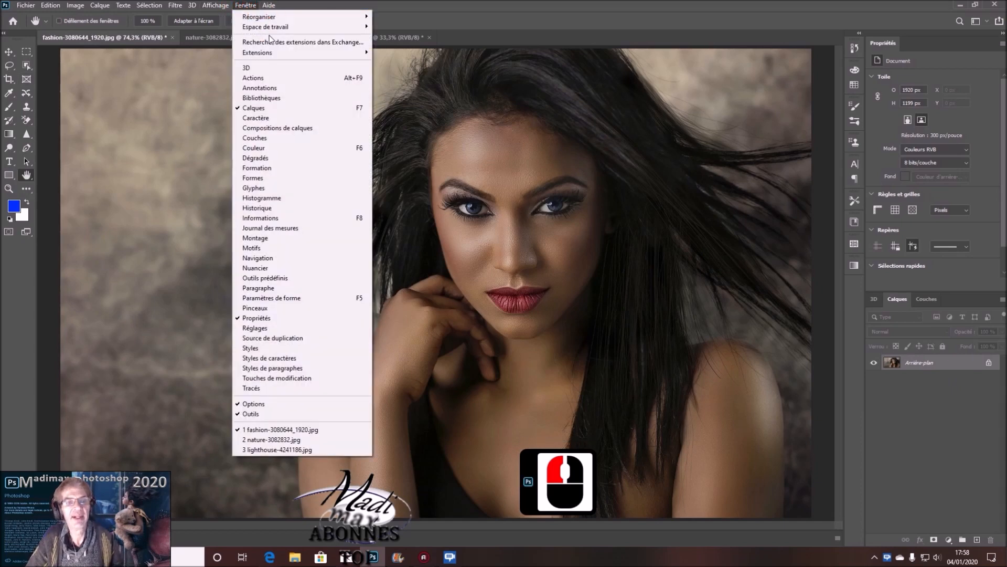
left_click(273, 77)
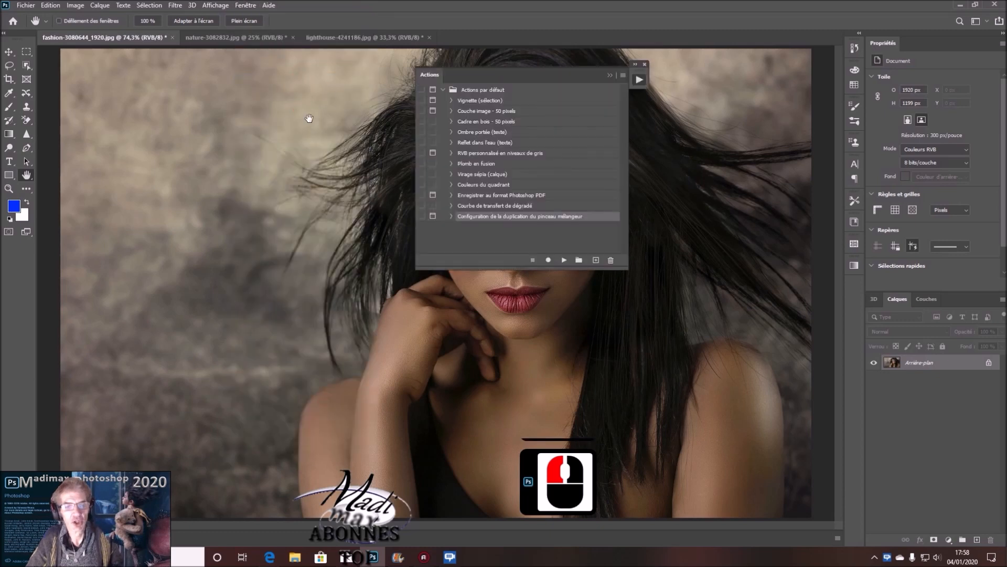
left_click_drag(537, 74, 731, 58)
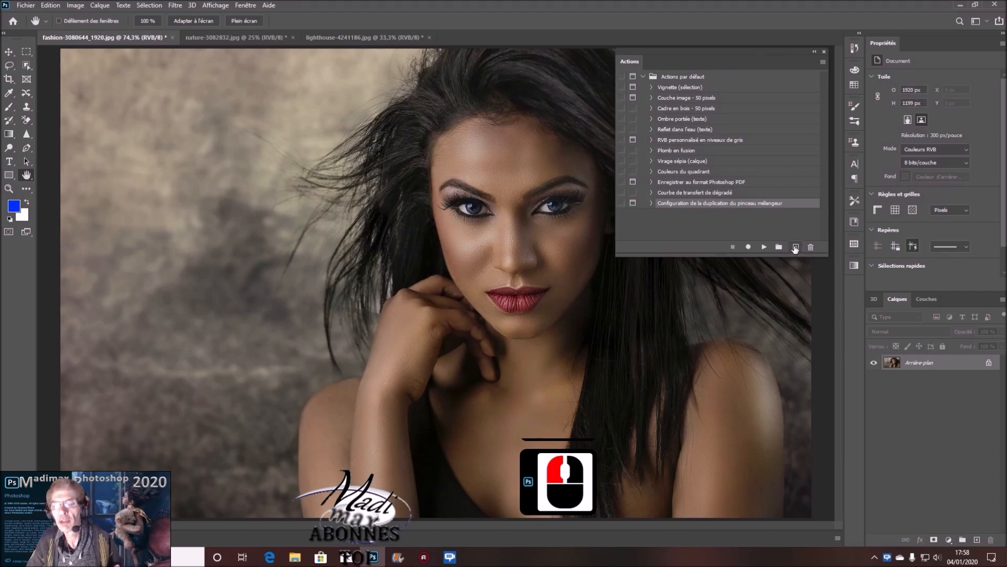
- Create an action named dessin in the Actions par défaut set and start recording it
left_click(796, 247)
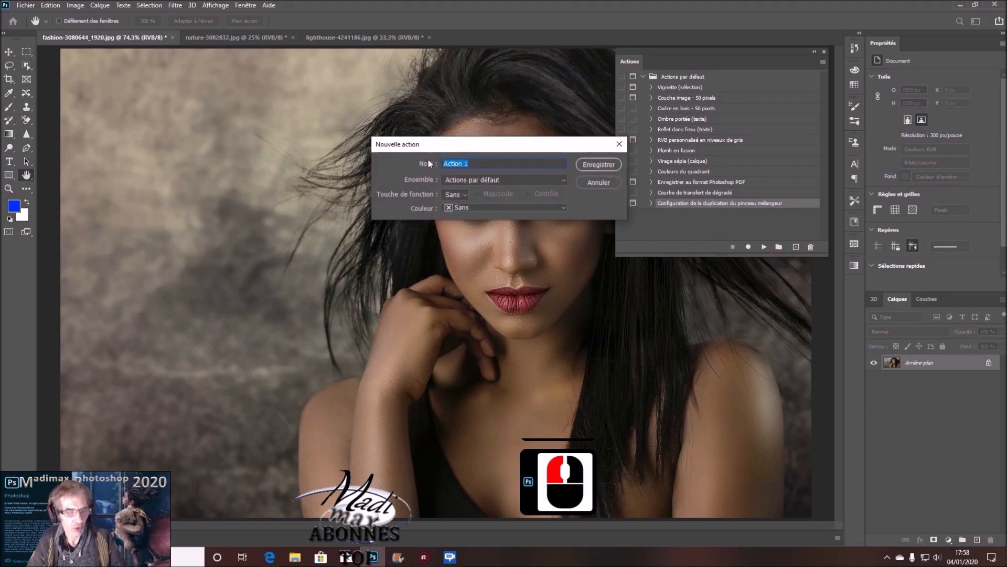
type("de")
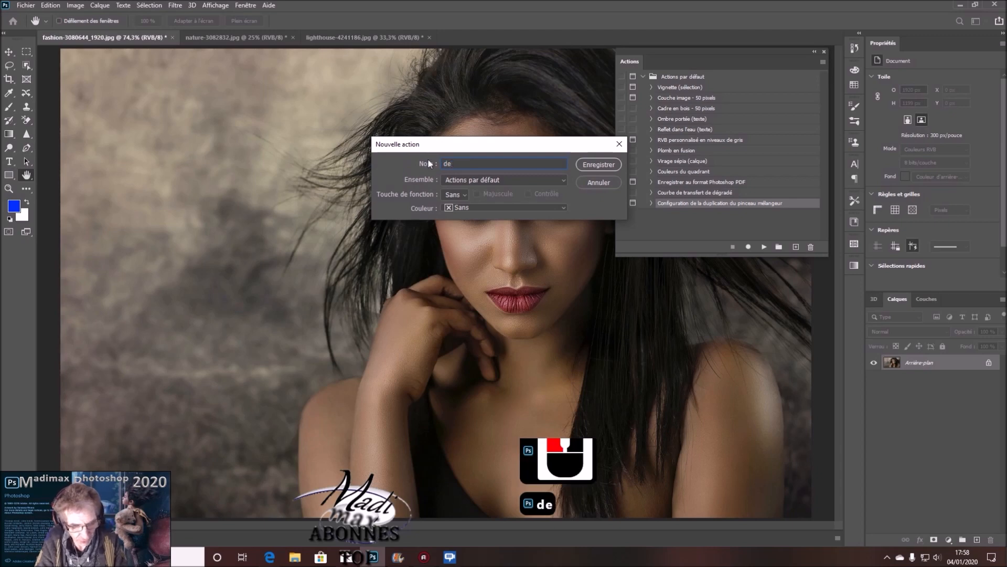
type("ssin")
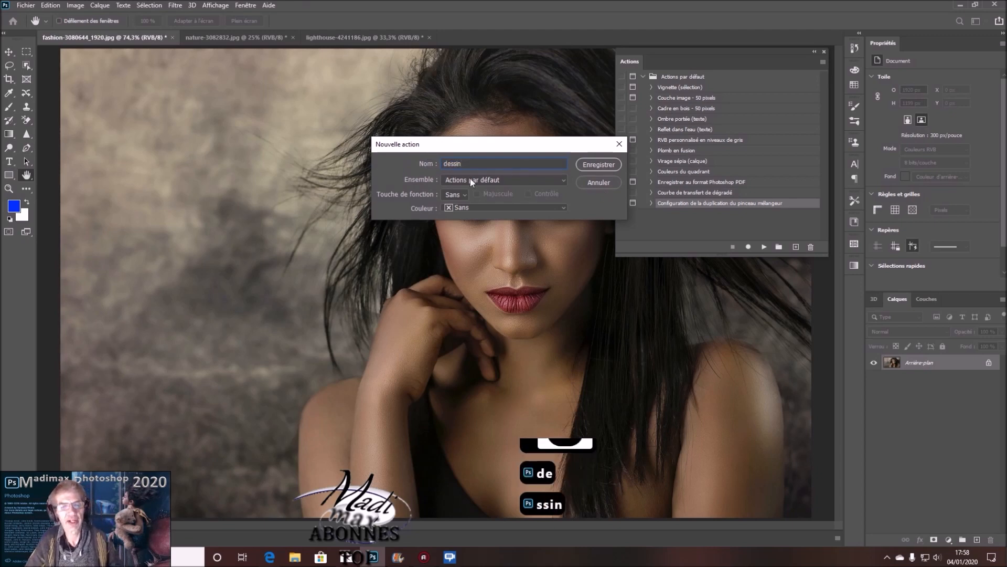
left_click(608, 165)
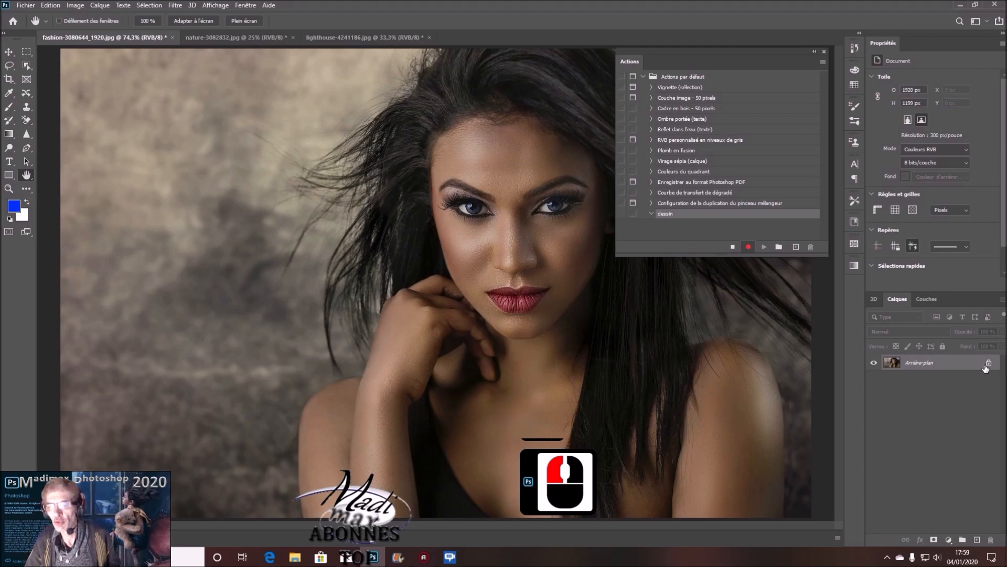
- Desaturate the background layer of the portrait
left_click(75, 5)
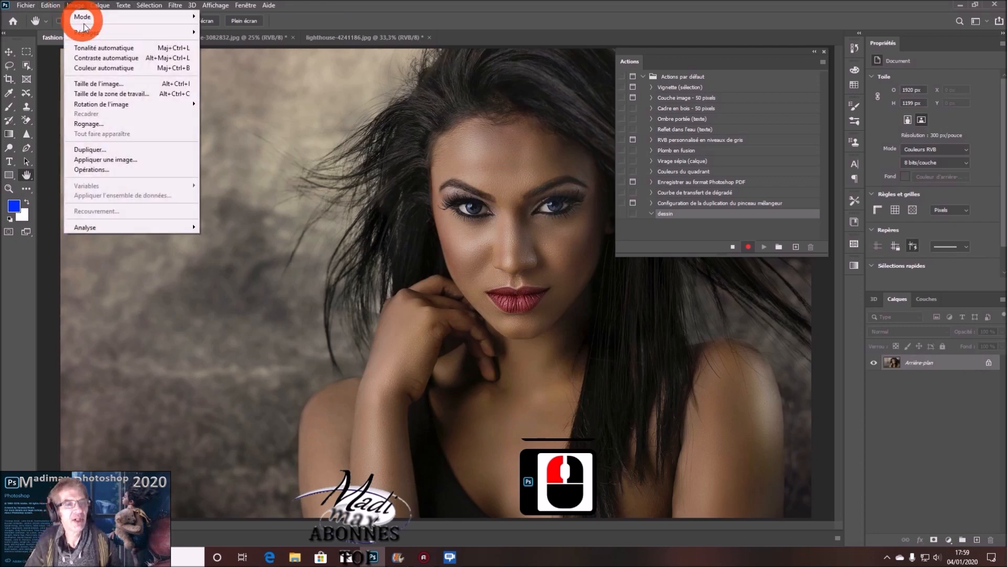
mouse_move(88, 33)
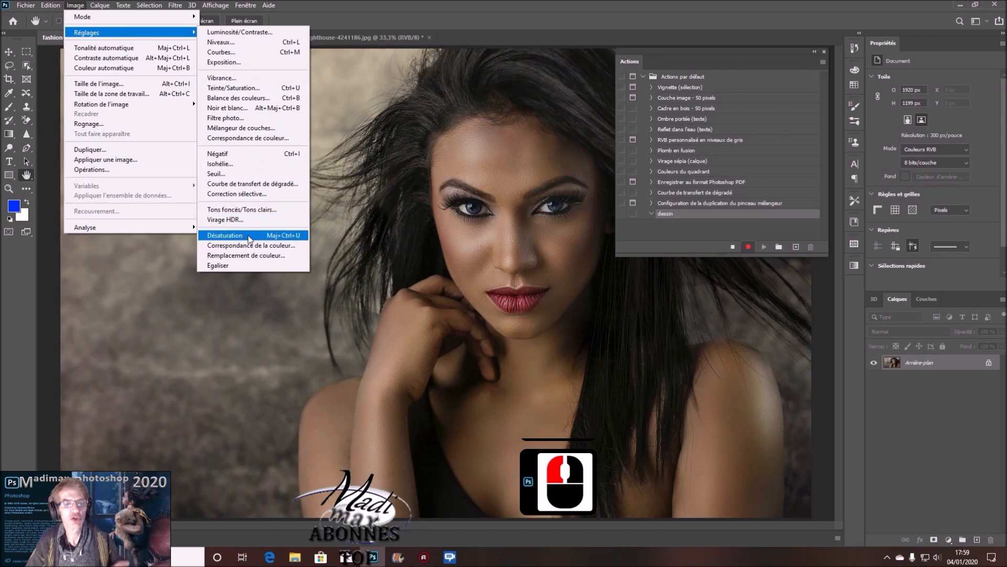
left_click(250, 236)
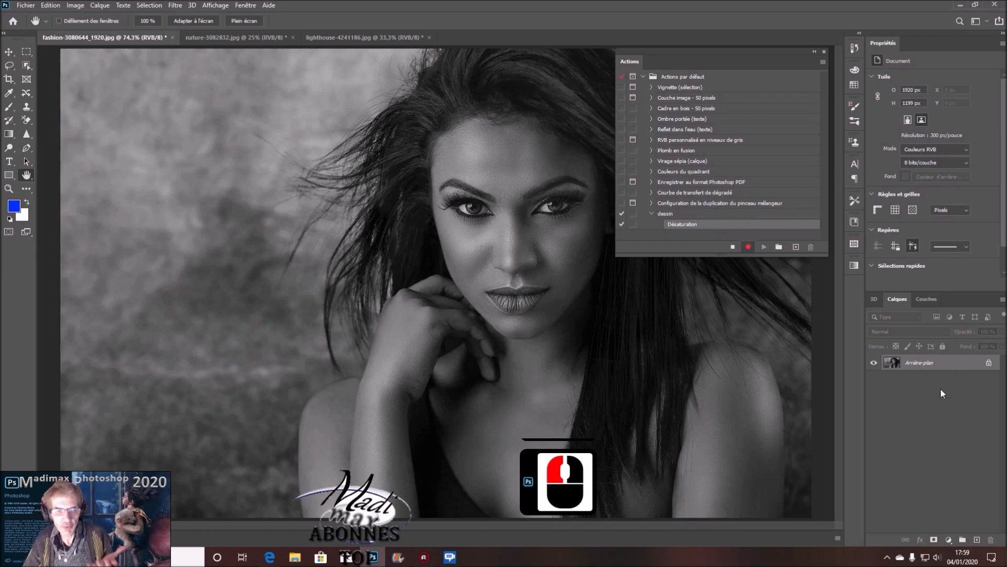
- Duplicate the desaturated background layer and invert the copy to a negative
left_click_drag(970, 362, 977, 541)
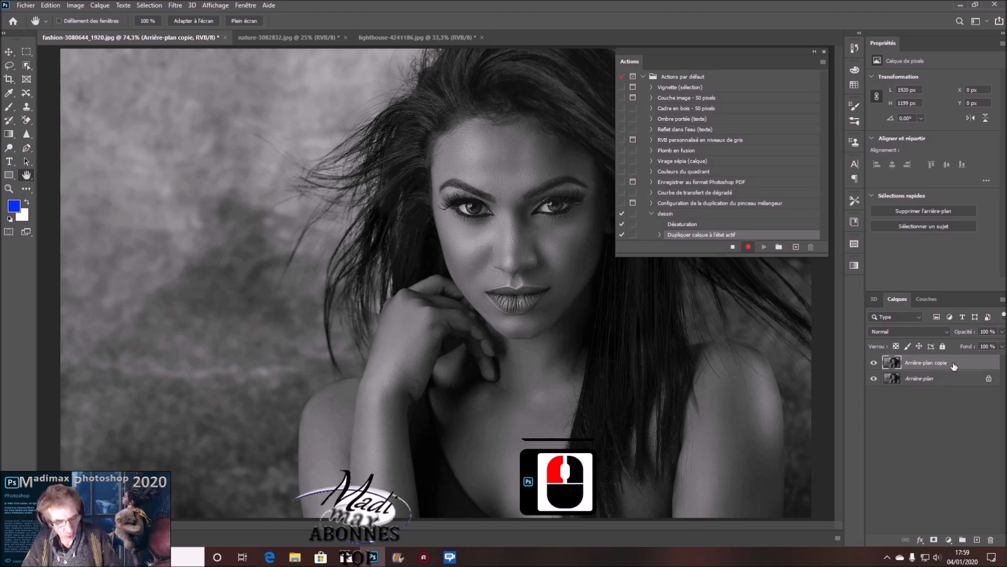
key("ctrl+i")
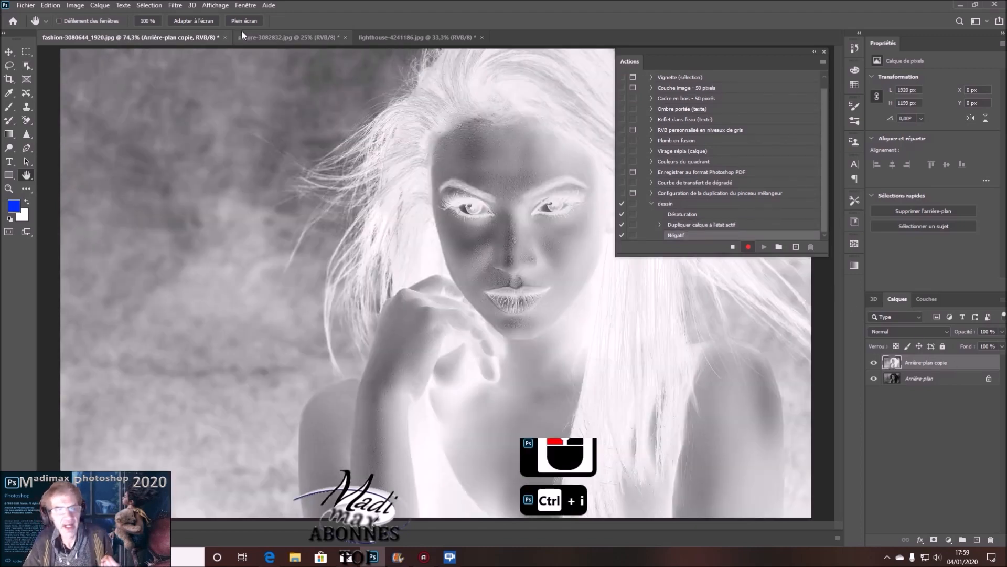
left_click(76, 6)
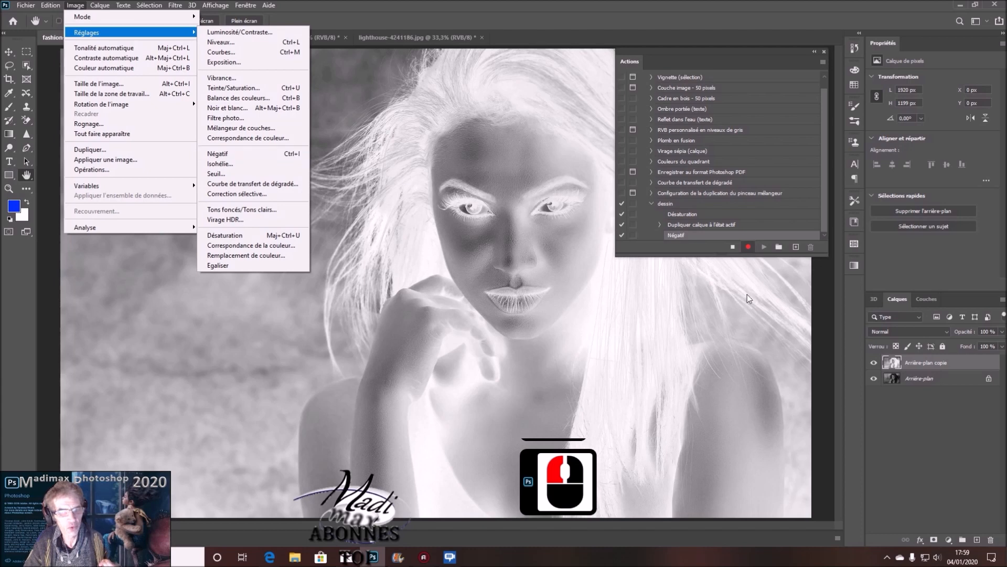
left_click(929, 421)
left_click(930, 421)
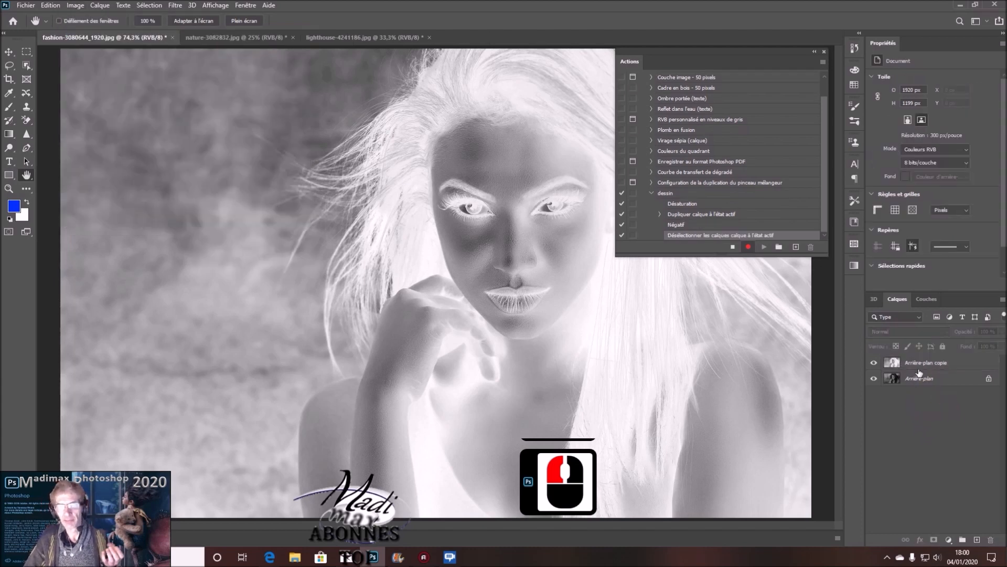
- Convert the Arrière-plan copie layer to a smart object and set its blend mode to Densité couleur -
right_click(979, 363)
left_click(981, 363)
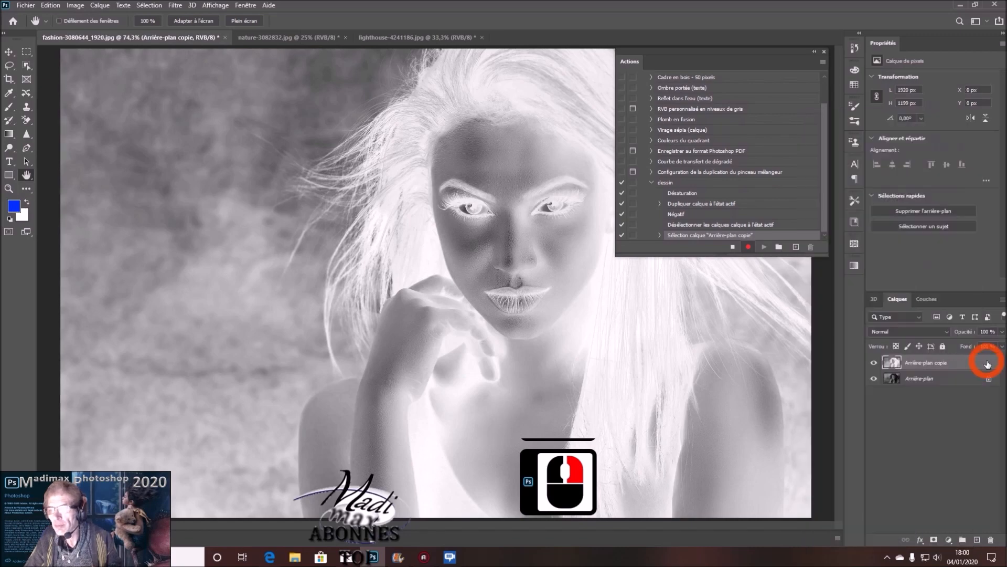
right_click(984, 364)
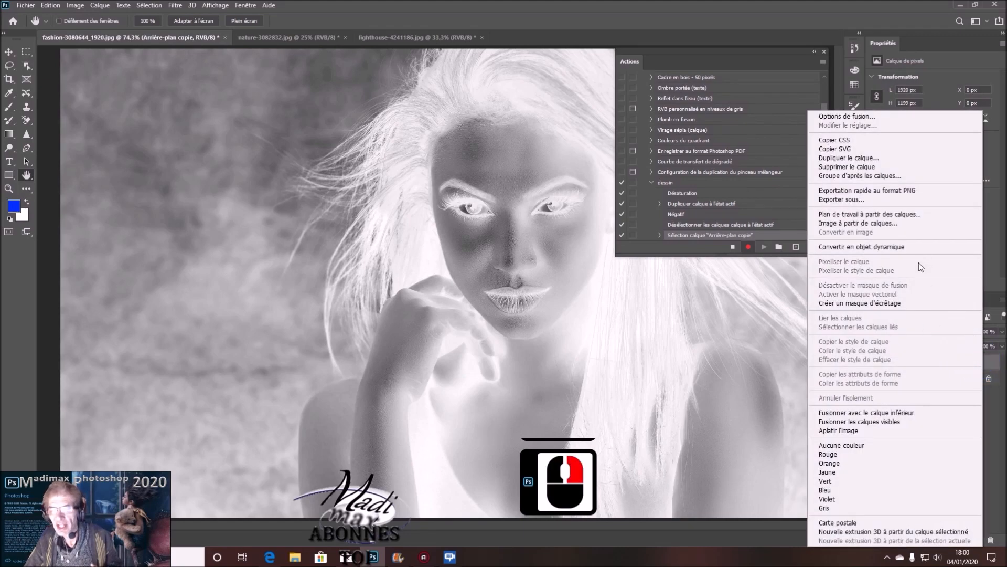
left_click(879, 248)
left_click(903, 384)
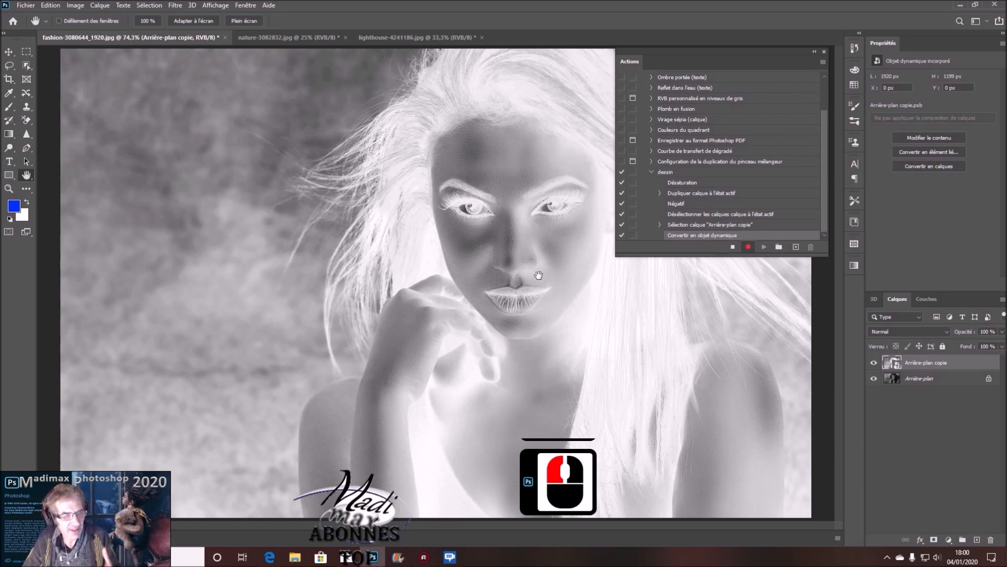
left_click(905, 329)
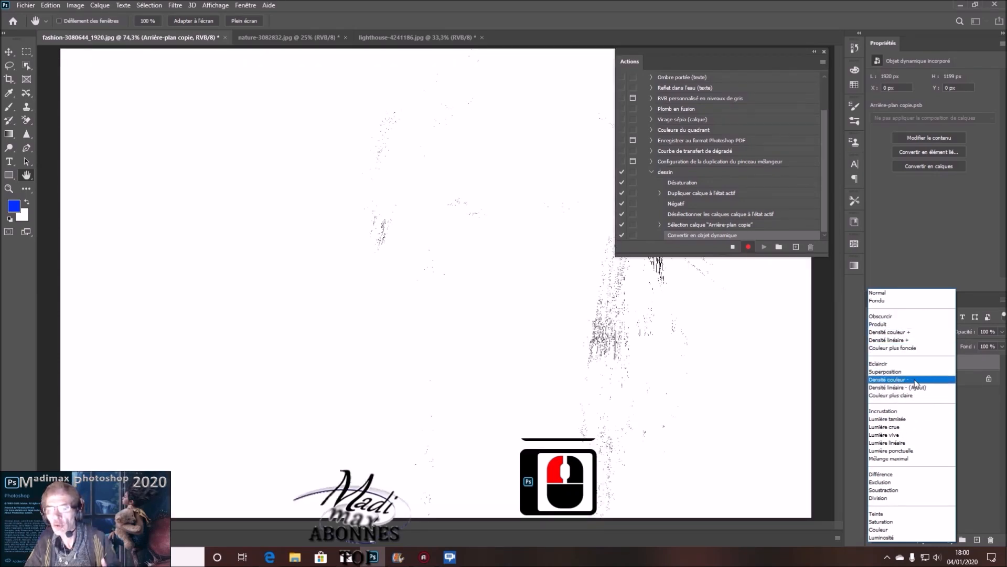
left_click(927, 379)
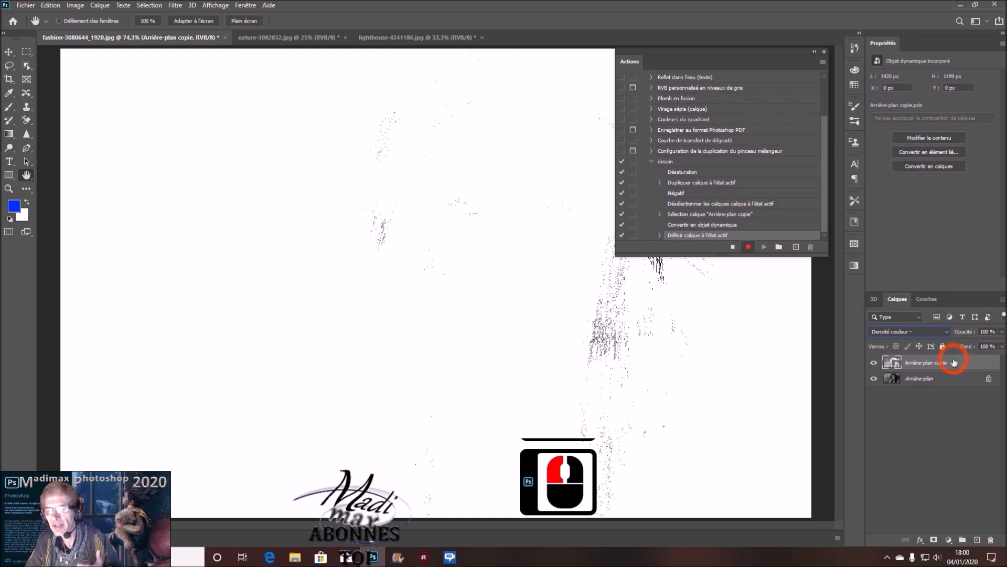
- Apply a Gaussian blur with a radius of 2,2 pixels to the smart object layer
left_click(174, 5)
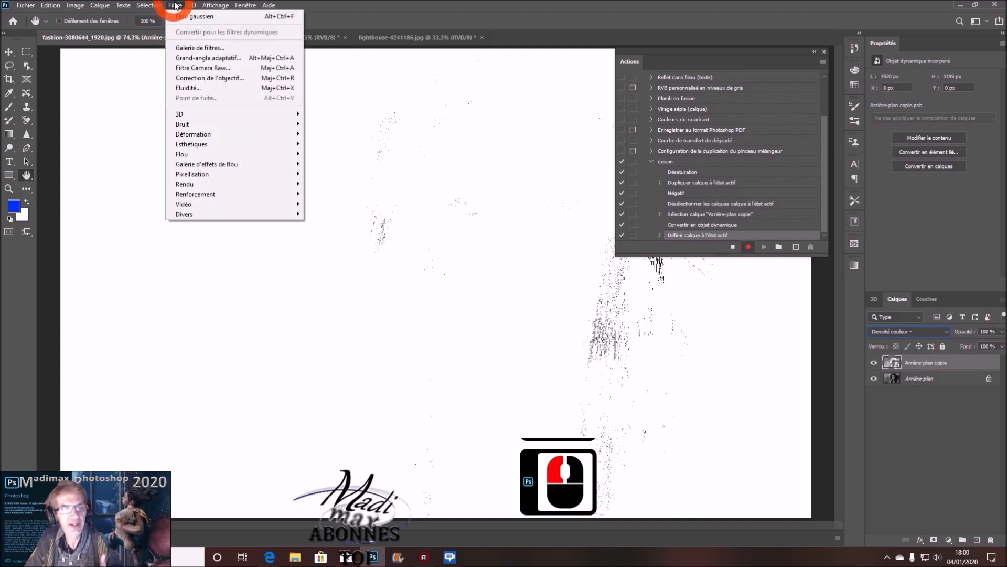
mouse_move(199, 153)
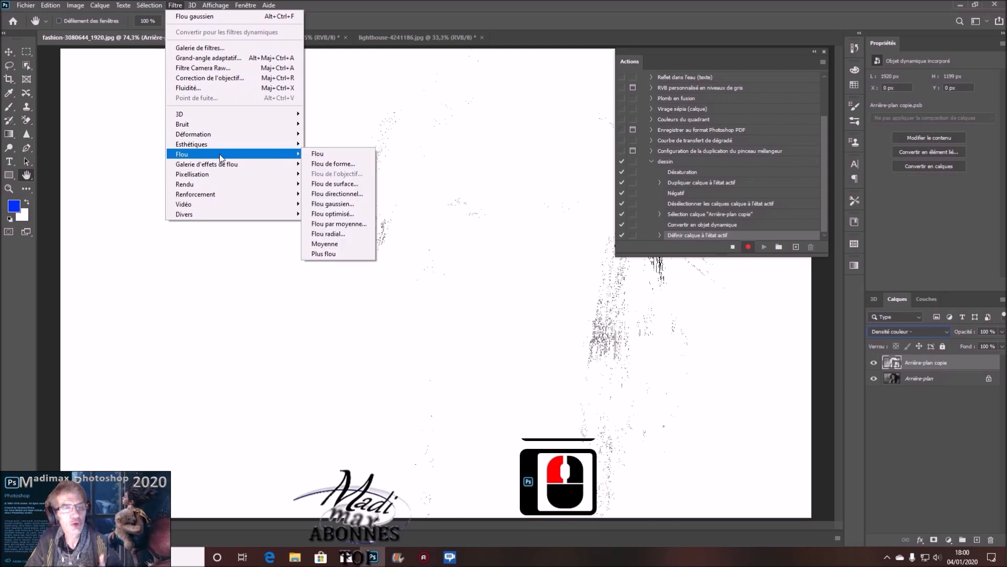
left_click(344, 205)
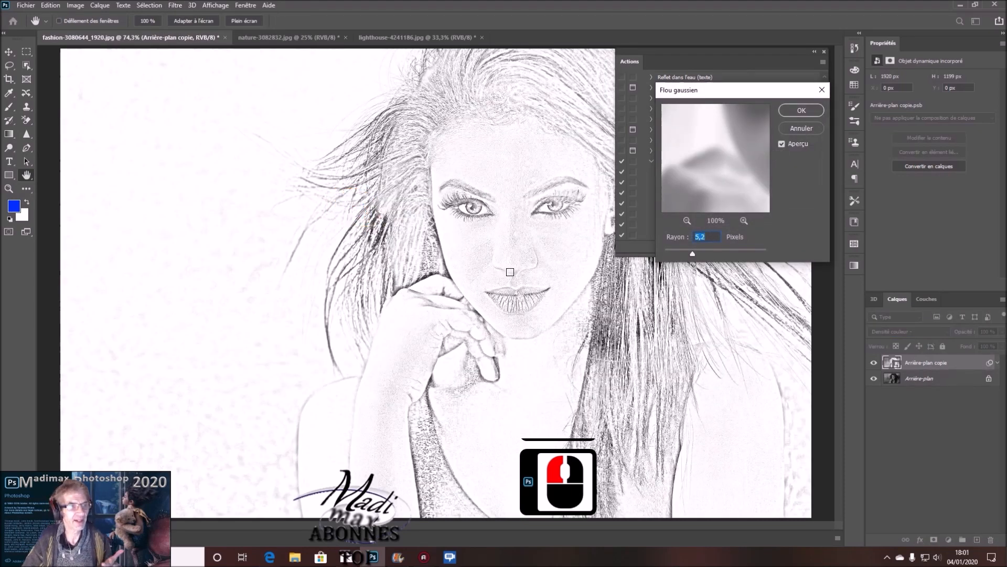
mouse_move(693, 254)
left_mouse_down()
mouse_move(742, 253)
mouse_move(677, 250)
left_mouse_up()
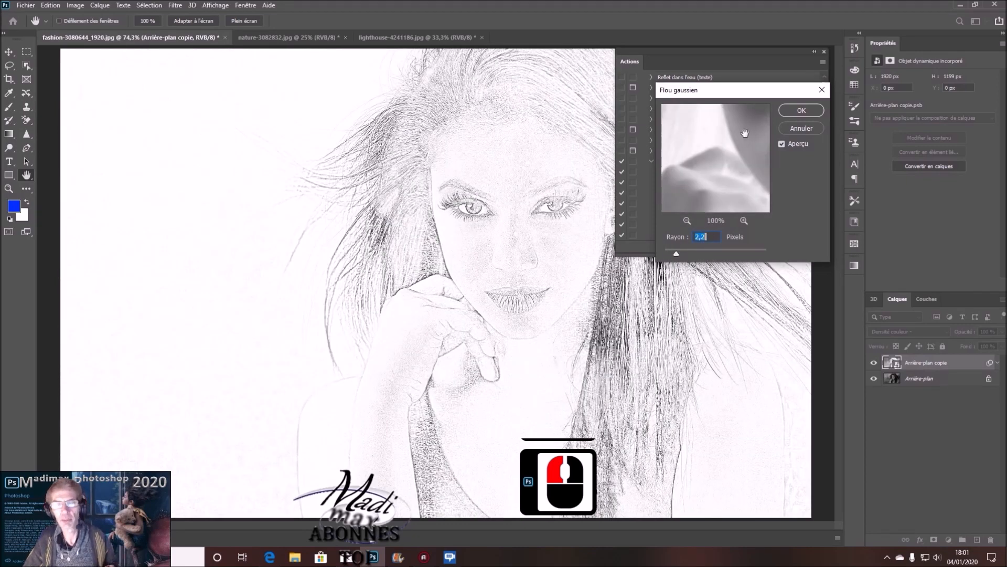
left_click(799, 109)
left_click(719, 304)
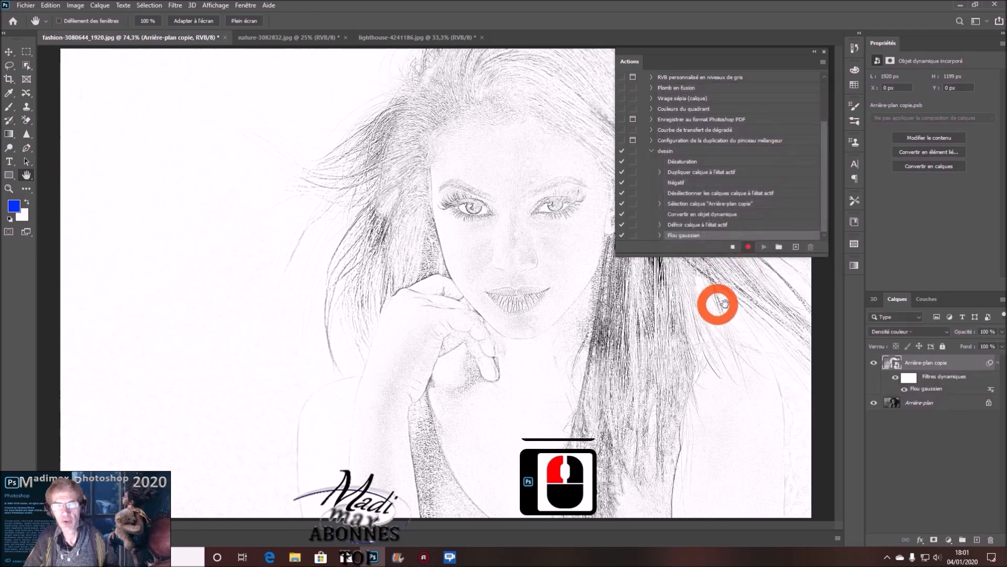
- Set the radius of the layer's Gaussian blur smart filter to 2,0 pixels
double_click(925, 388)
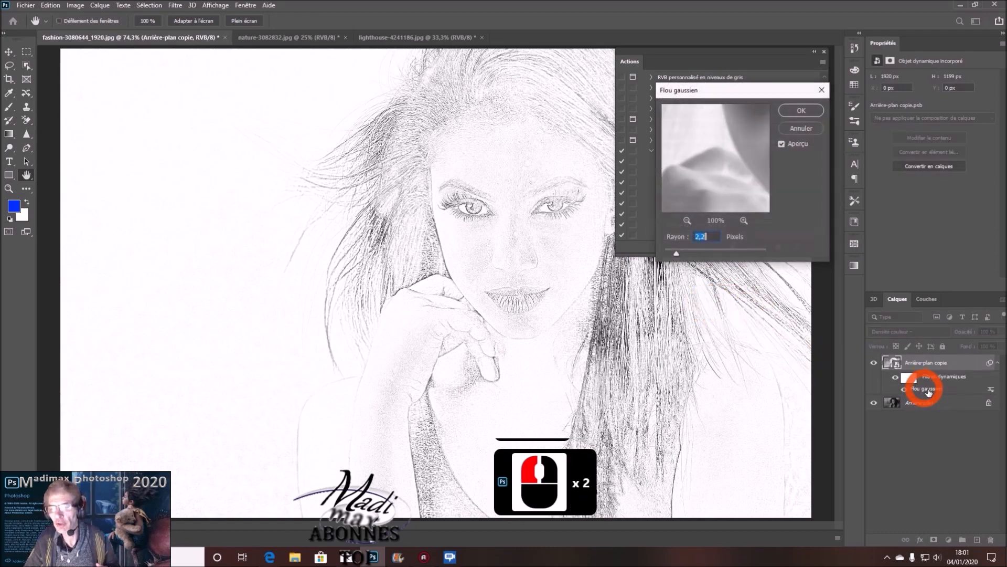
mouse_move(676, 253)
left_mouse_down()
mouse_move(701, 255)
mouse_move(676, 255)
left_mouse_up()
left_click(678, 255)
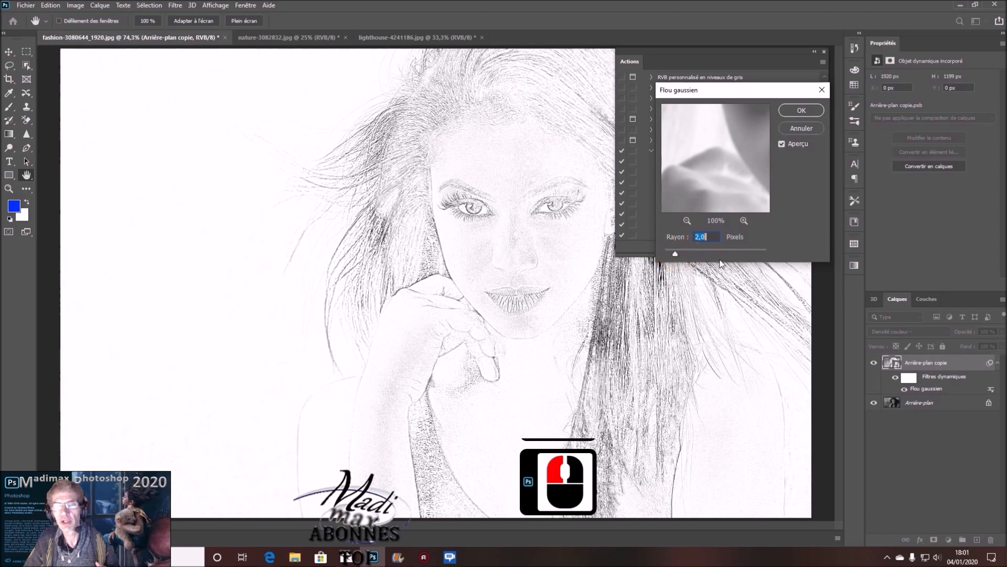
left_click(794, 116)
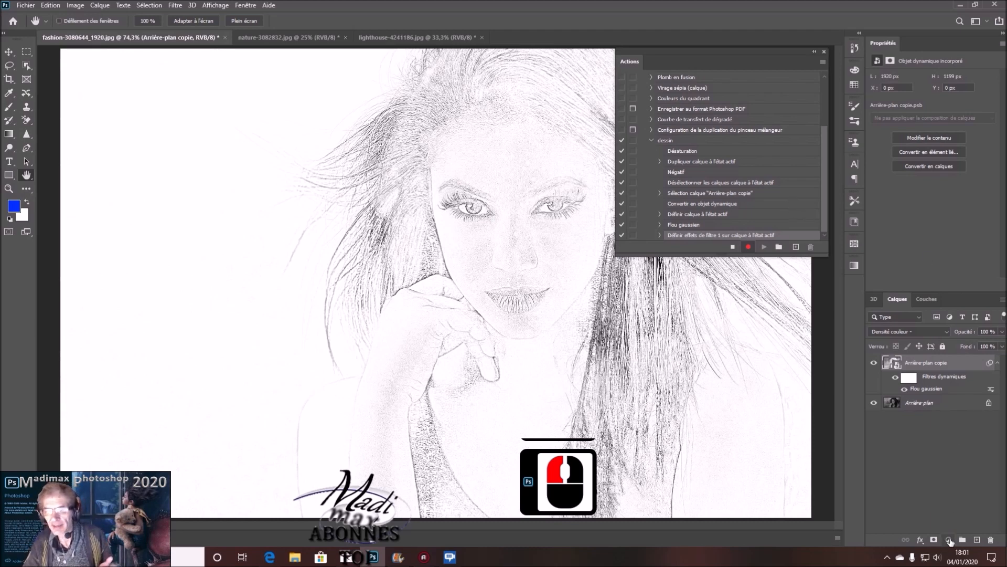
- Add a Levels adjustment layer above the sketch with the black input level at 107, and stop recording the action
left_click(949, 540)
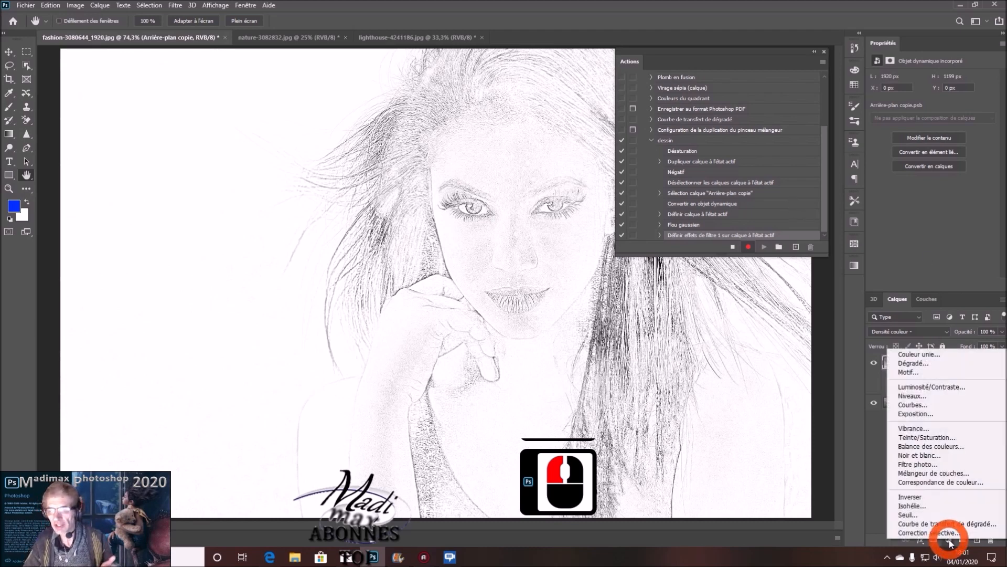
left_click(956, 395)
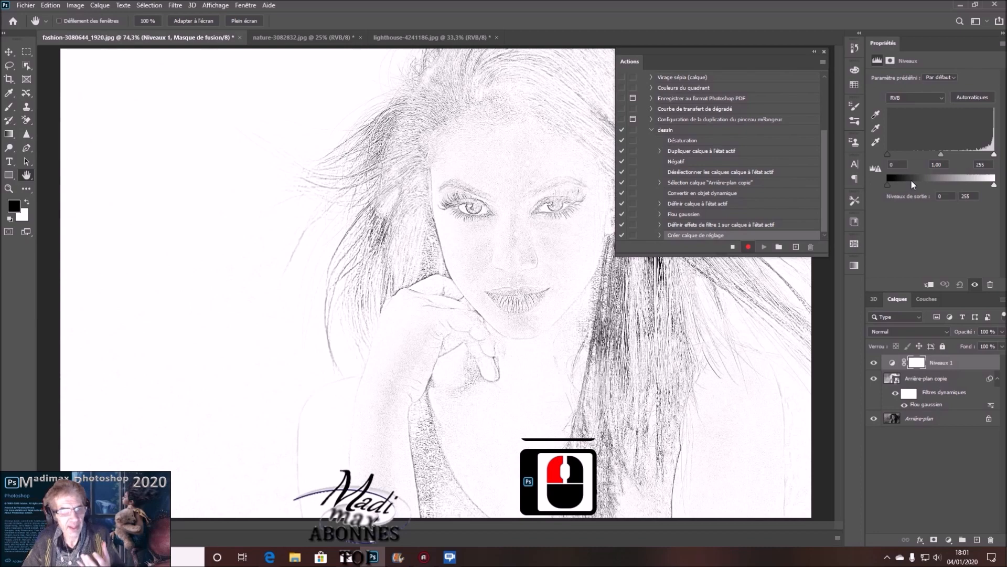
mouse_move(889, 154)
left_mouse_down()
mouse_move(937, 152)
mouse_move(927, 157)
left_mouse_up()
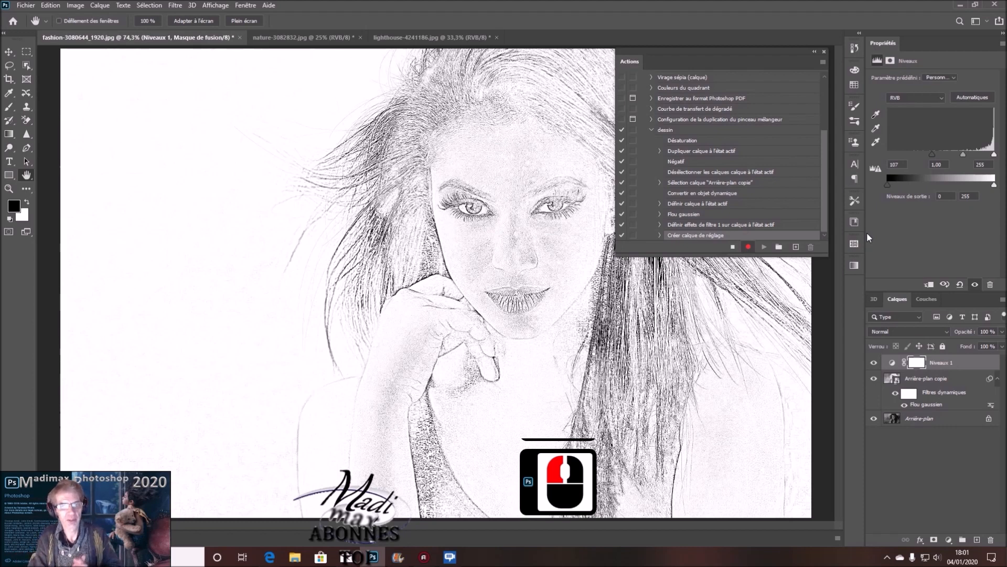
left_click(733, 248)
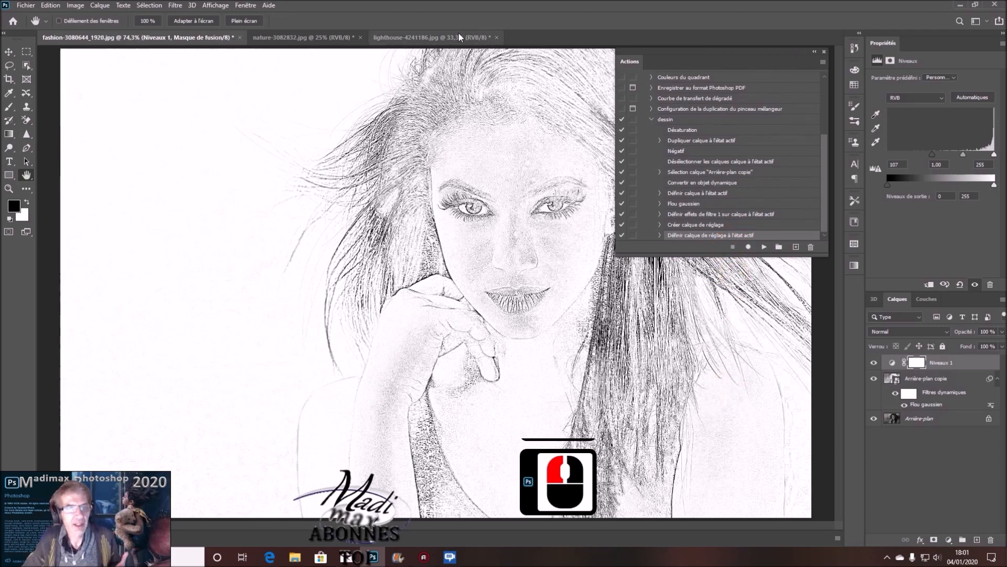
- Play the dessin action on the nature-3082832.jpg image
left_click(317, 39)
left_click(531, 339)
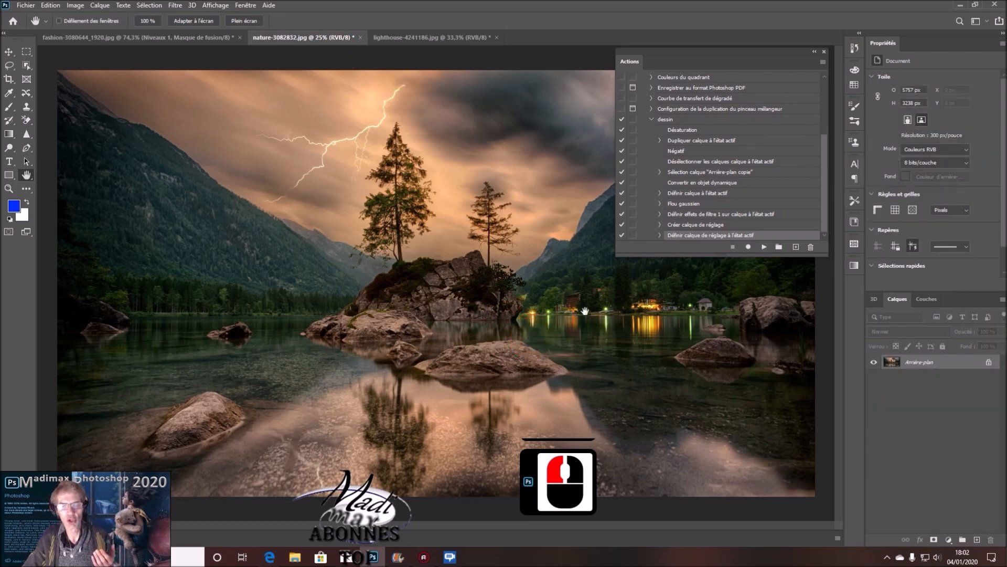
left_click(633, 124)
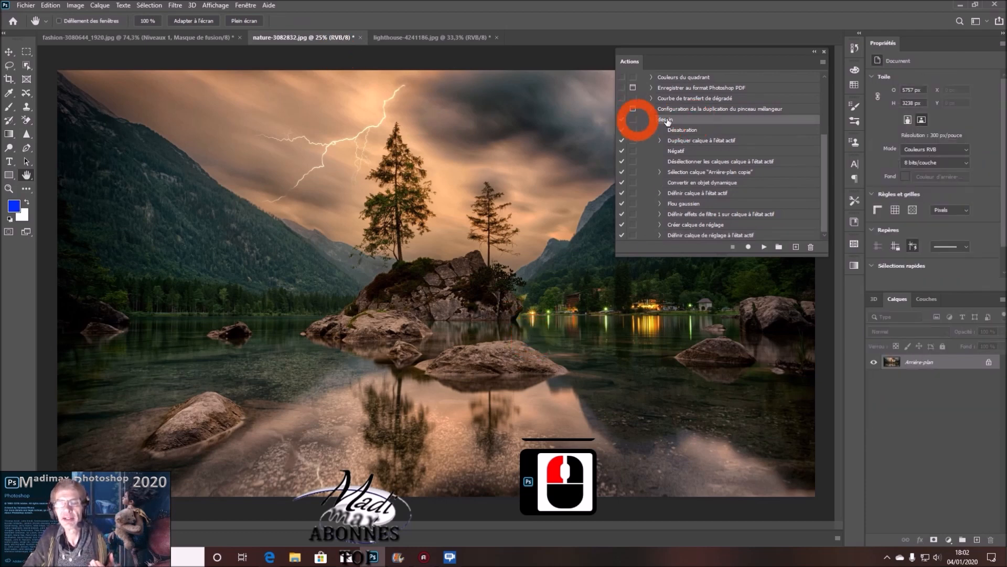
left_click(764, 247)
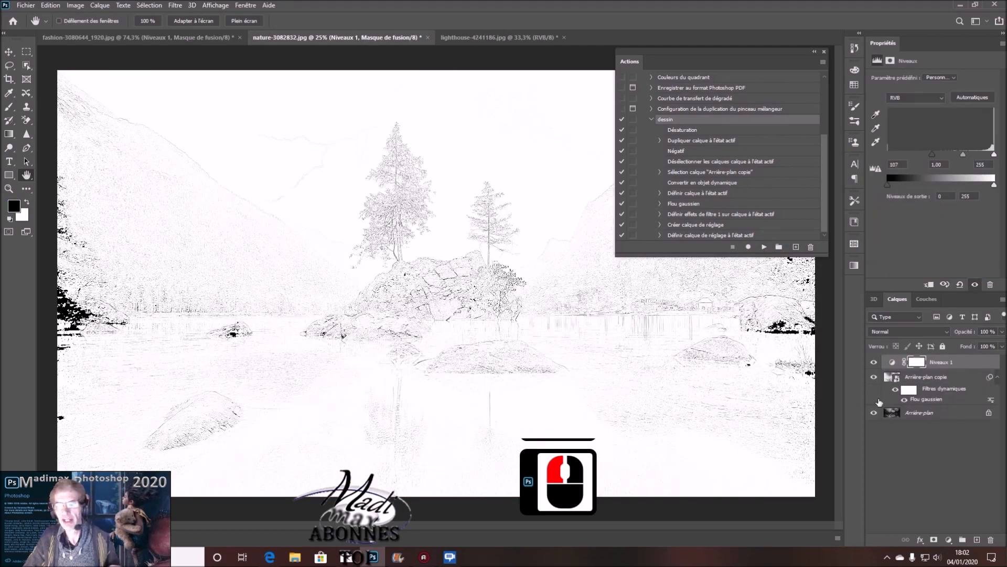
- Increase the Gaussian blur radius of the nature sketch's smart filter and raise the Levels layer's black input slightly to 108
double_click(929, 398)
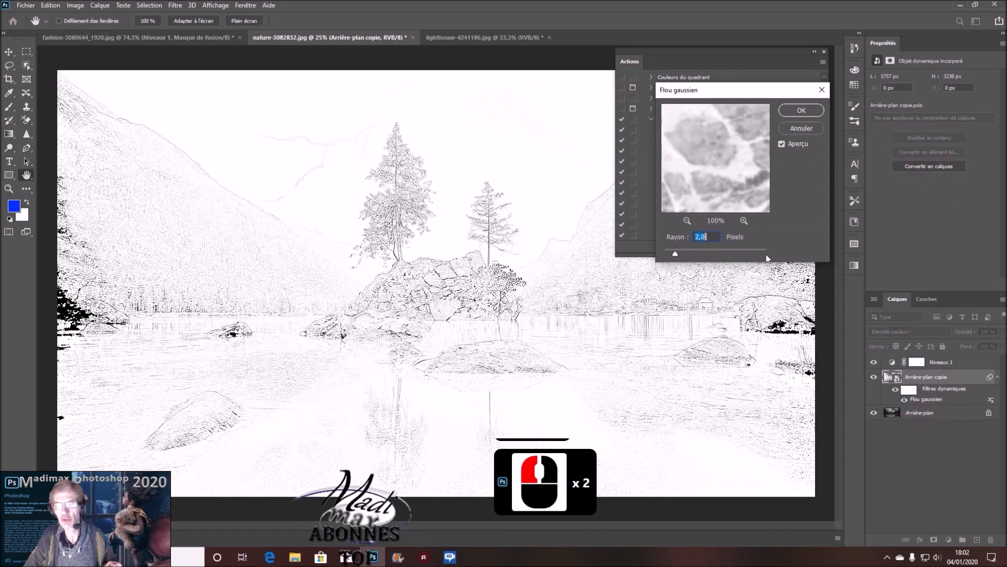
left_click_drag(678, 254, 691, 254)
left_click(799, 111)
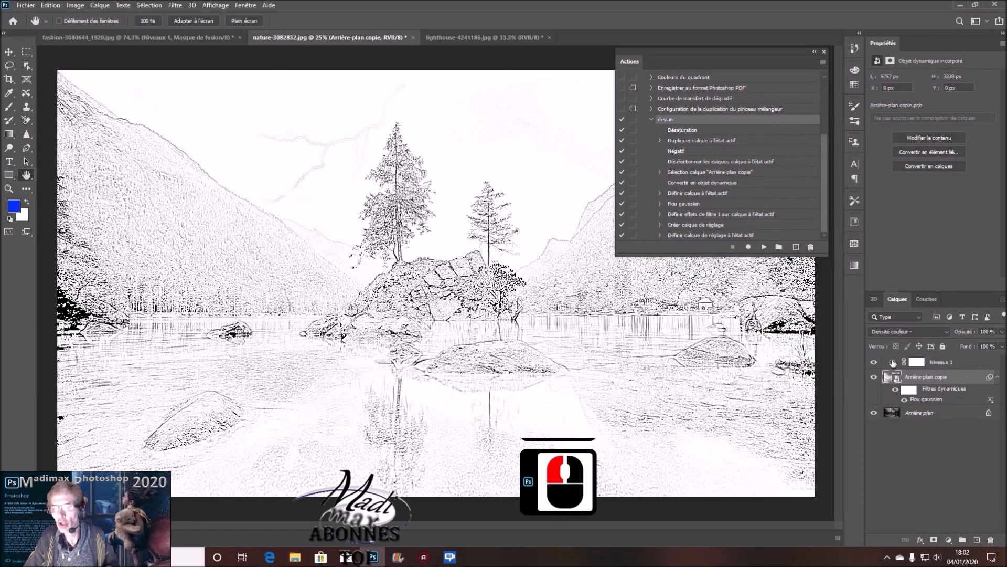
left_click(893, 362)
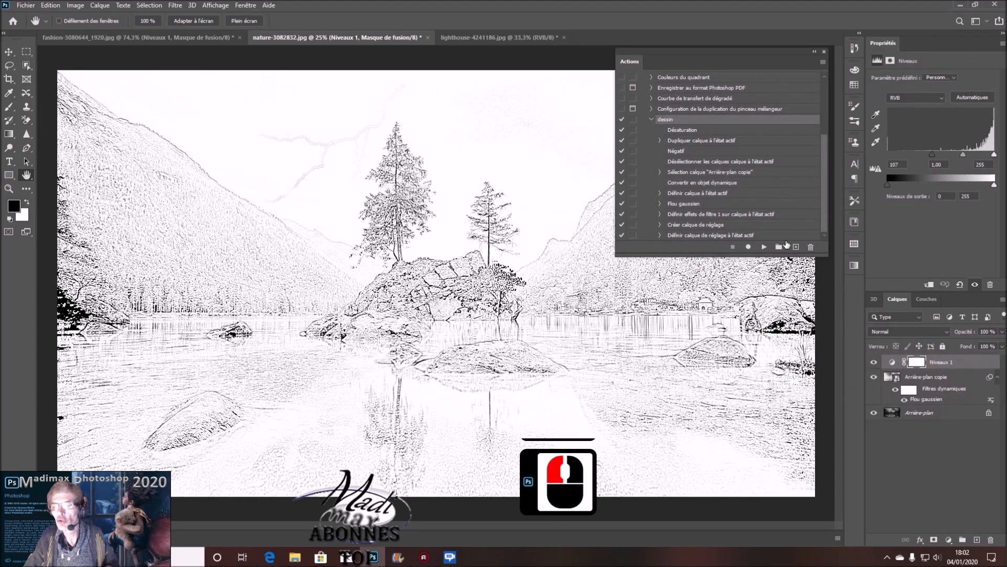
mouse_move(933, 153)
left_mouse_down()
mouse_move(900, 153)
mouse_move(949, 152)
mouse_move(918, 154)
mouse_move(933, 154)
left_mouse_up()
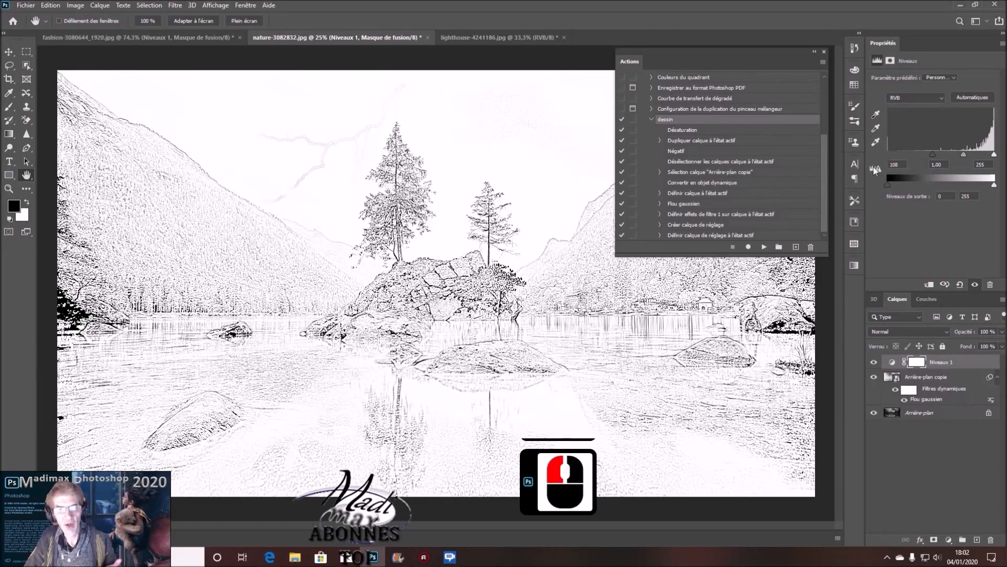
- Play the dessin action on the lighthouse-4241186.jpg image
left_click(474, 38)
left_click(568, 299)
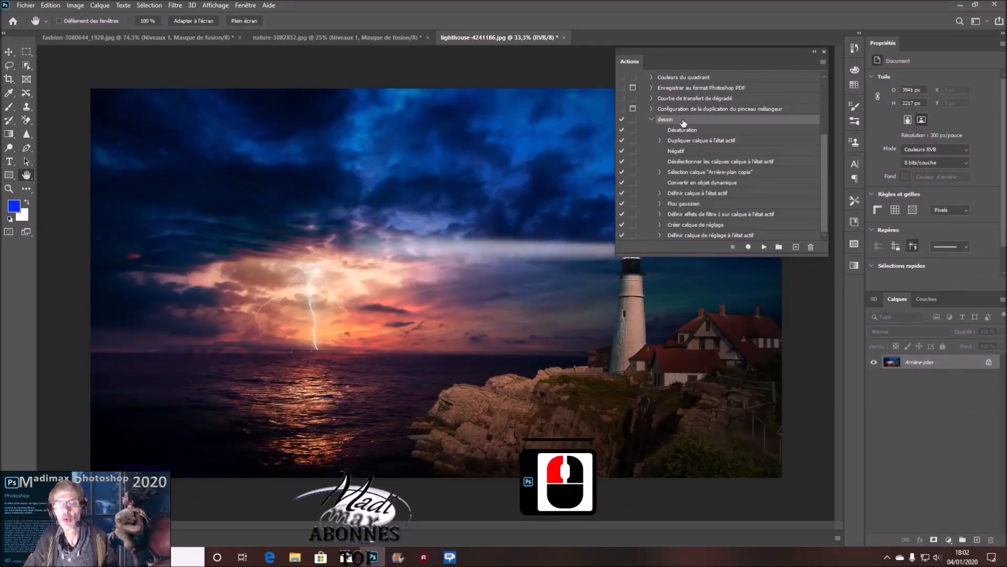
left_click(764, 247)
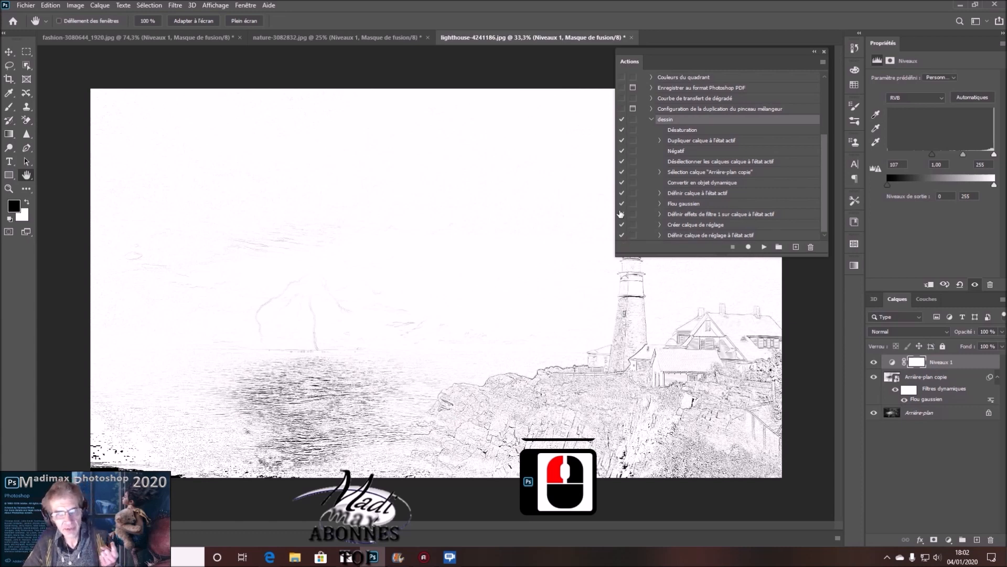
- Open landscape-sand-prairie-desert-soil-dead-tree-862502-pxhere.com.jpg and play the dessin action on it
left_click(25, 5)
left_click(34, 25)
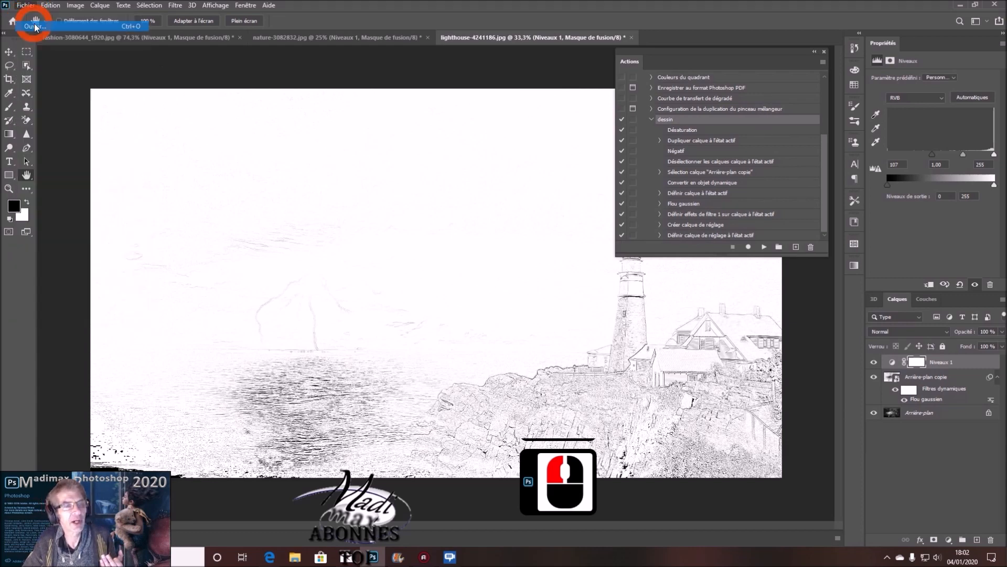
left_click(112, 168)
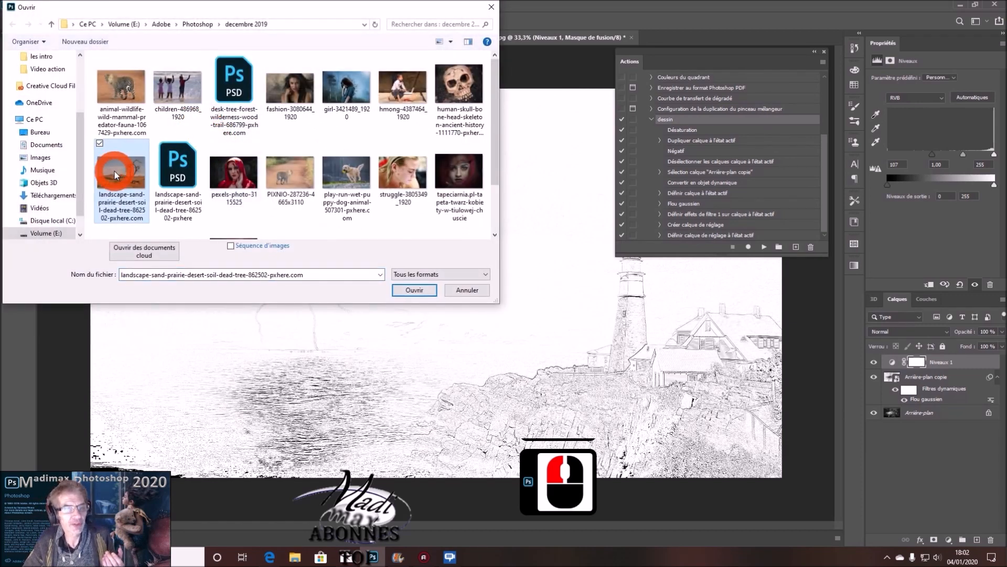
left_click(408, 290)
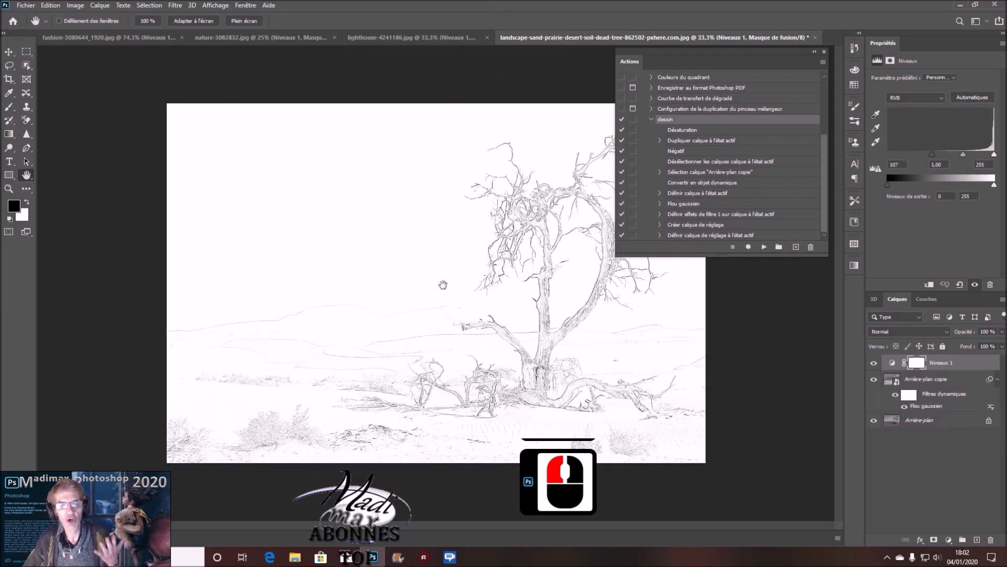
- Set the Gaussian blur smart filter's radius to 4,0 pixels on the landscape sketch
double_click(928, 406)
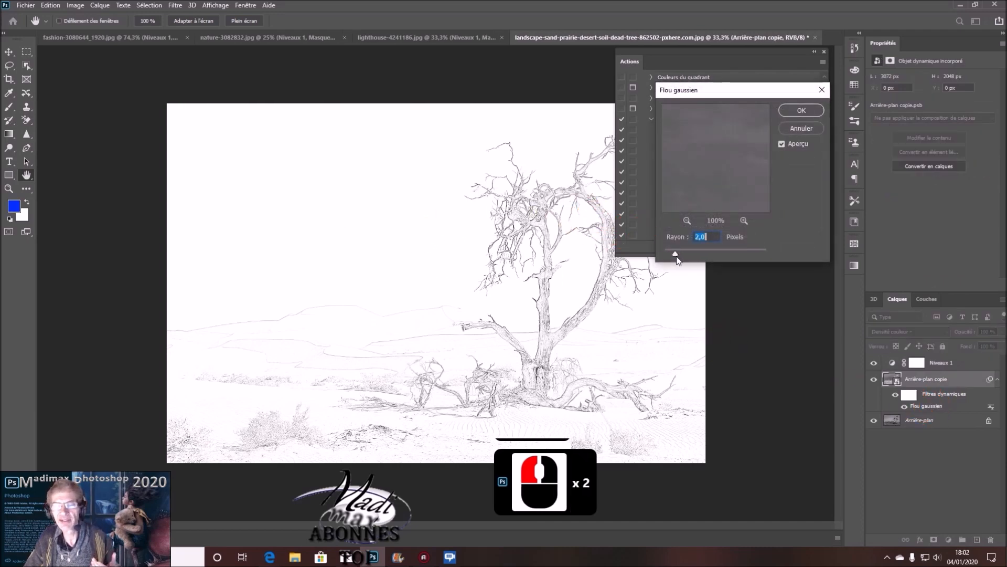
left_click_drag(677, 257, 686, 257)
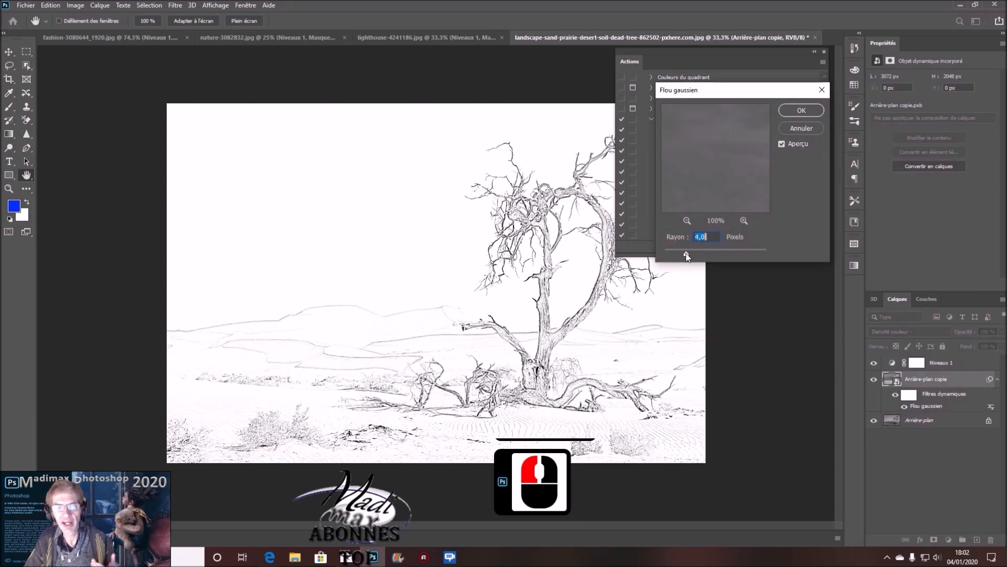
left_click(810, 112)
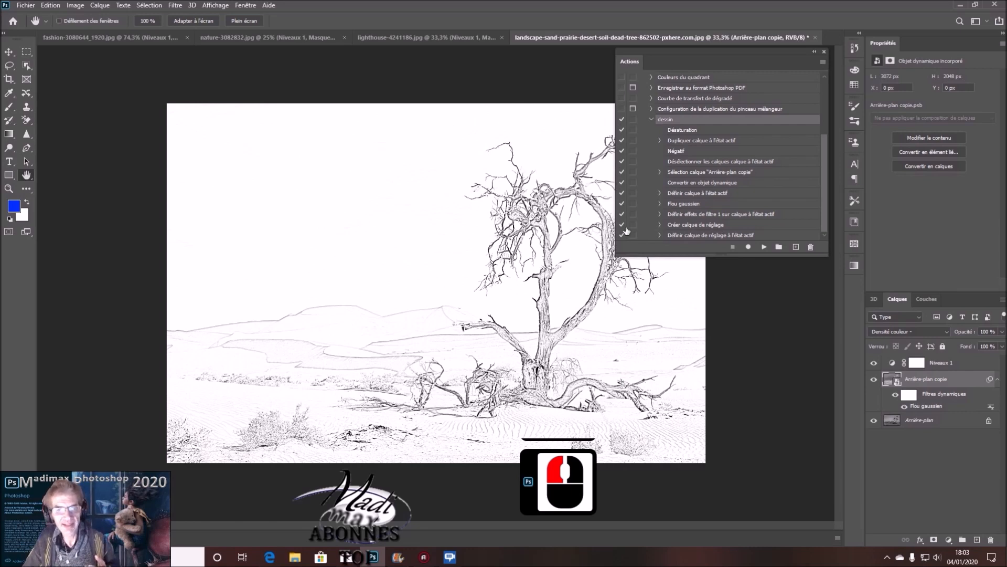
- Disable all commands of the dessin action, hide the actions list and close the landscape image without saving
left_click(621, 120)
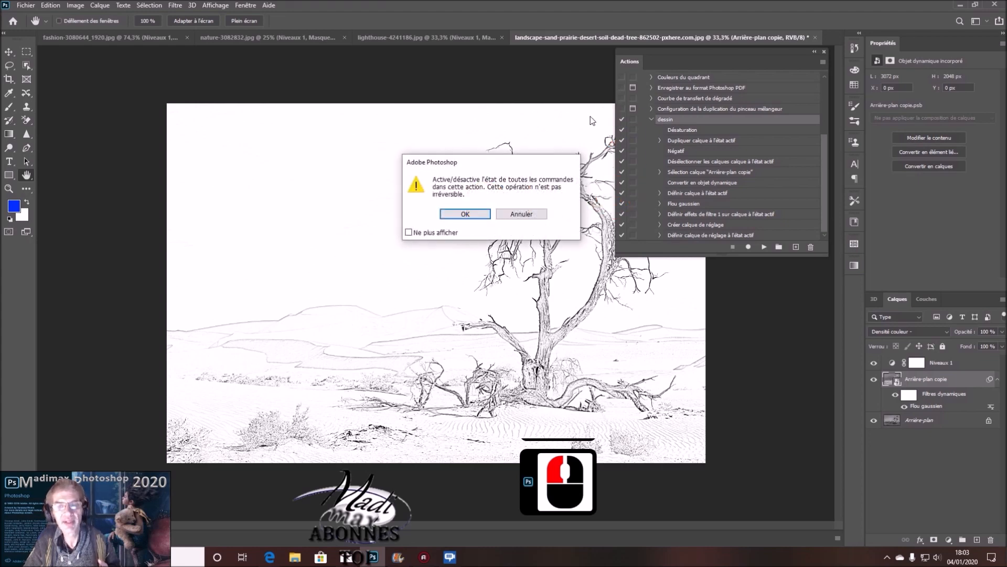
left_click(472, 213)
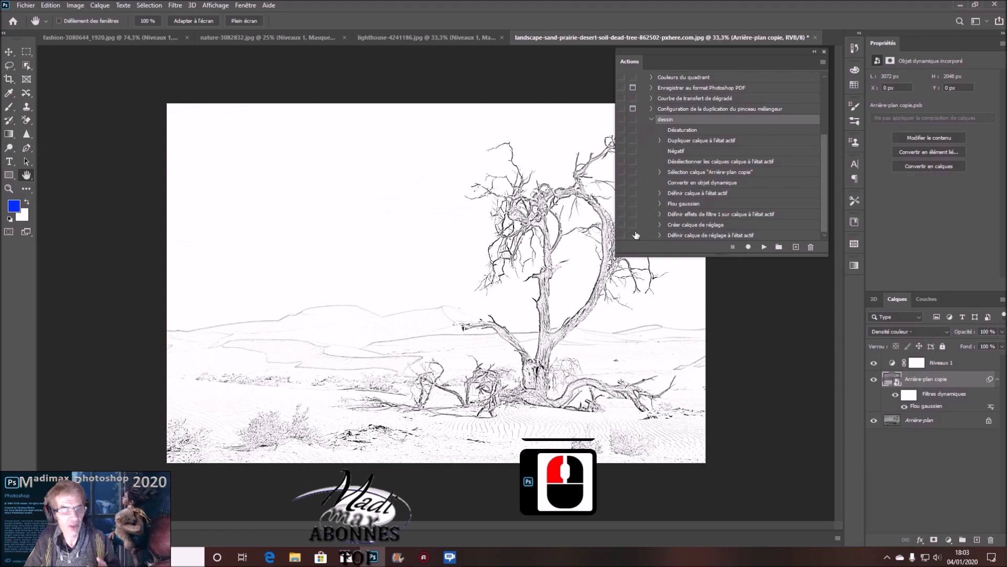
left_click(824, 51)
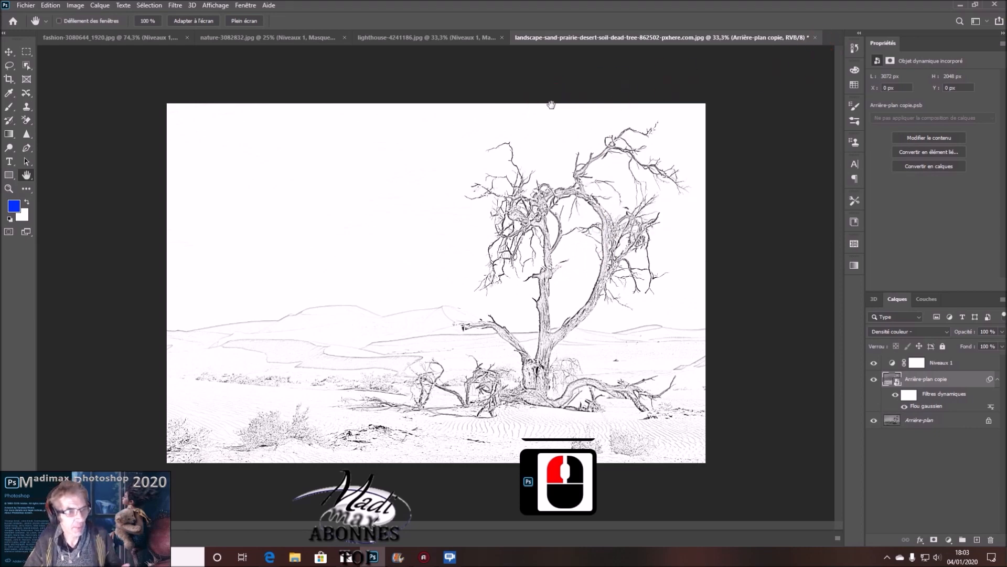
left_click(816, 37)
left_click(515, 205)
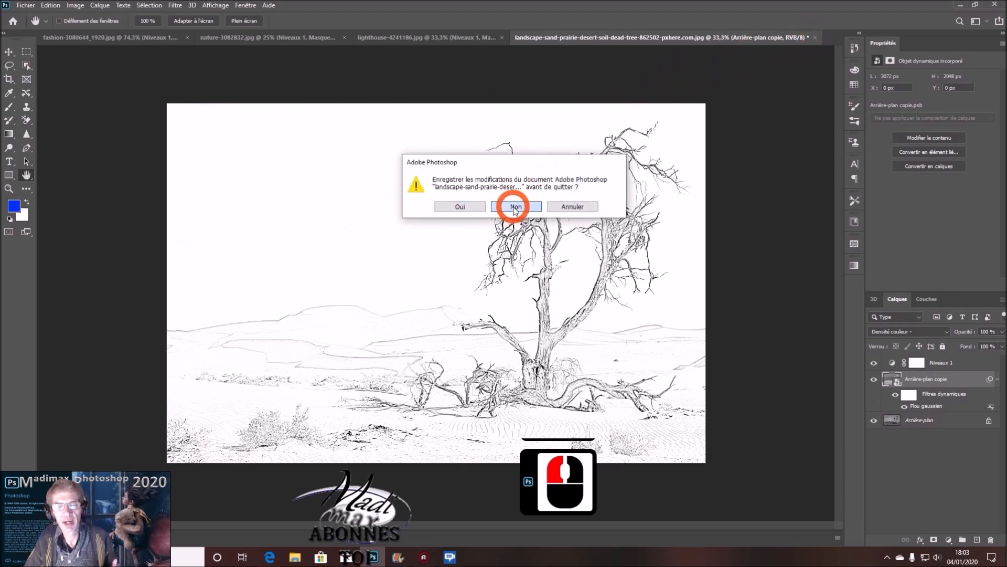
- Open the original landscape-sand-prairie-desert-soil-dead-tree-862502-pxhere.com.jpg image from the decembre 2019 folder
left_click(24, 5)
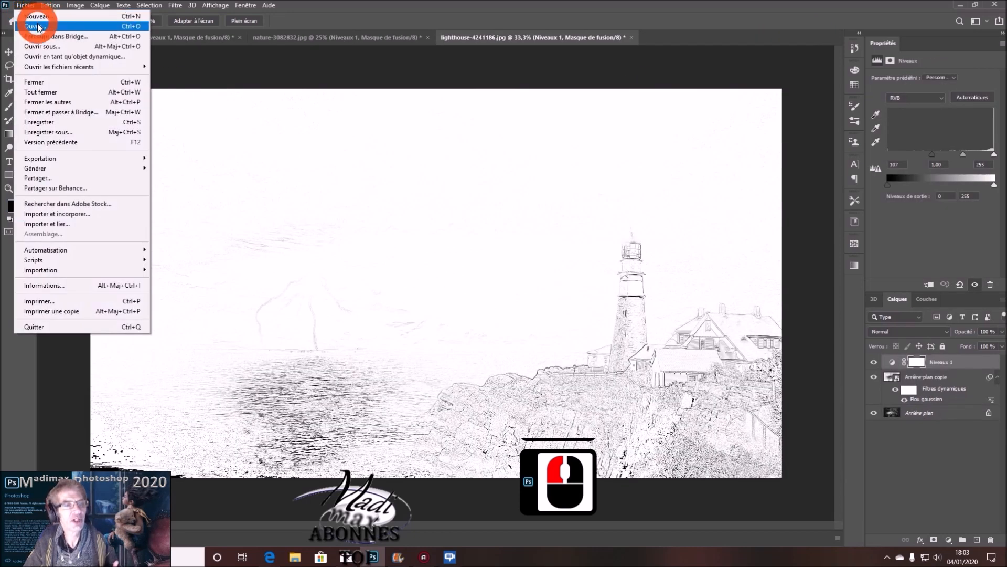
left_click(34, 27)
left_click(122, 173)
left_click(431, 292)
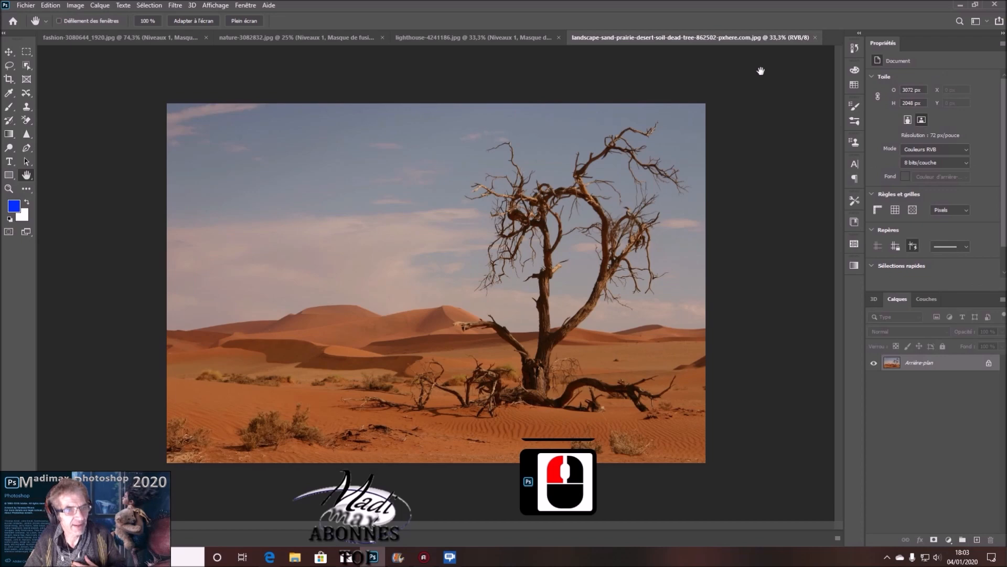
- Show the list of actions again and try to play the disabled dessin action on the landscape image
left_click(244, 6)
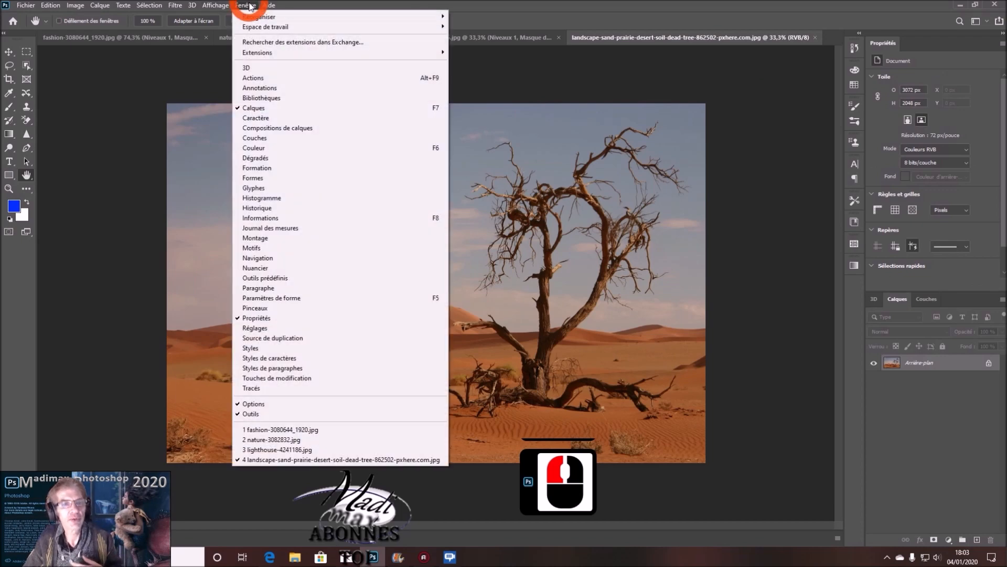
left_click(270, 79)
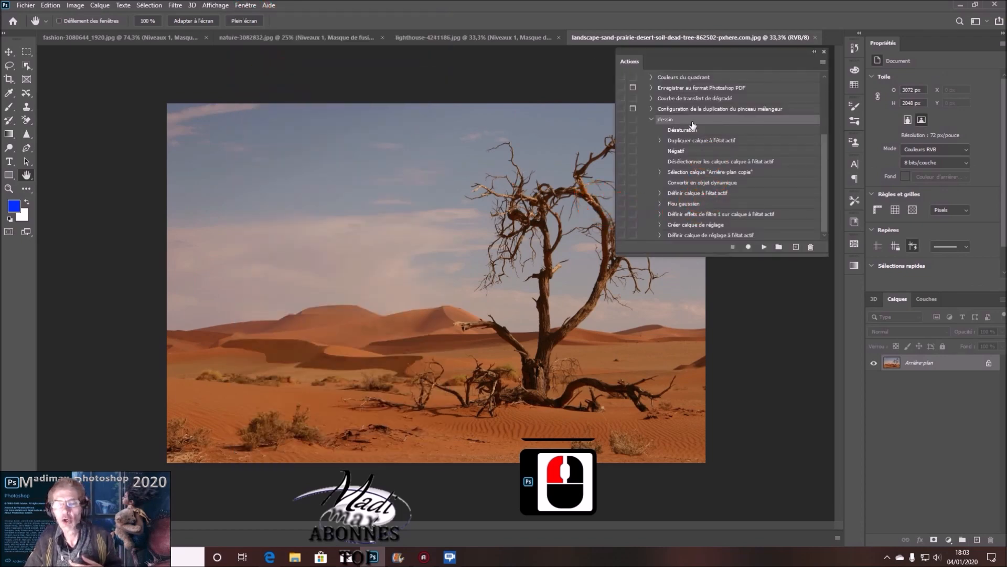
left_click(656, 119)
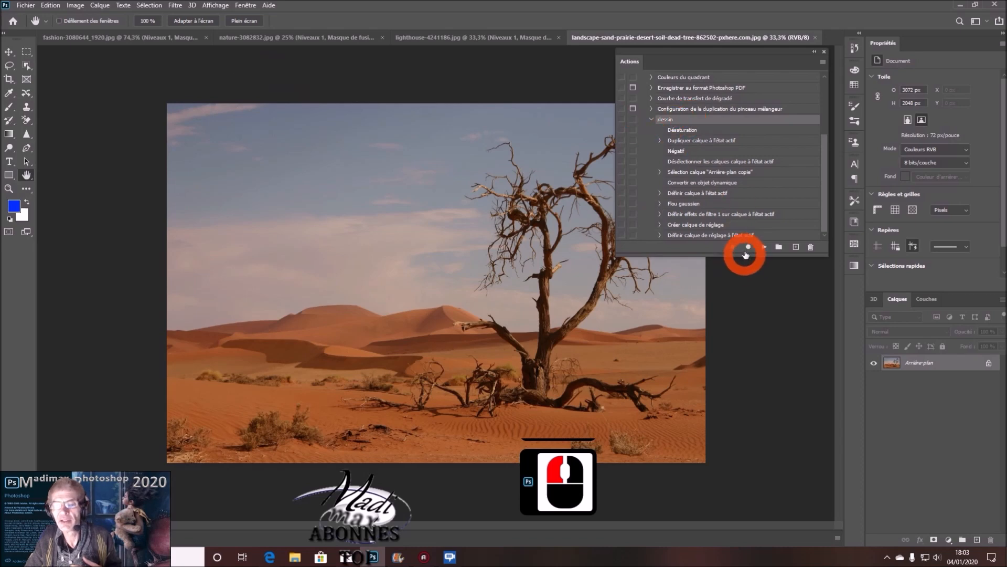
left_click(764, 247)
left_click(628, 113)
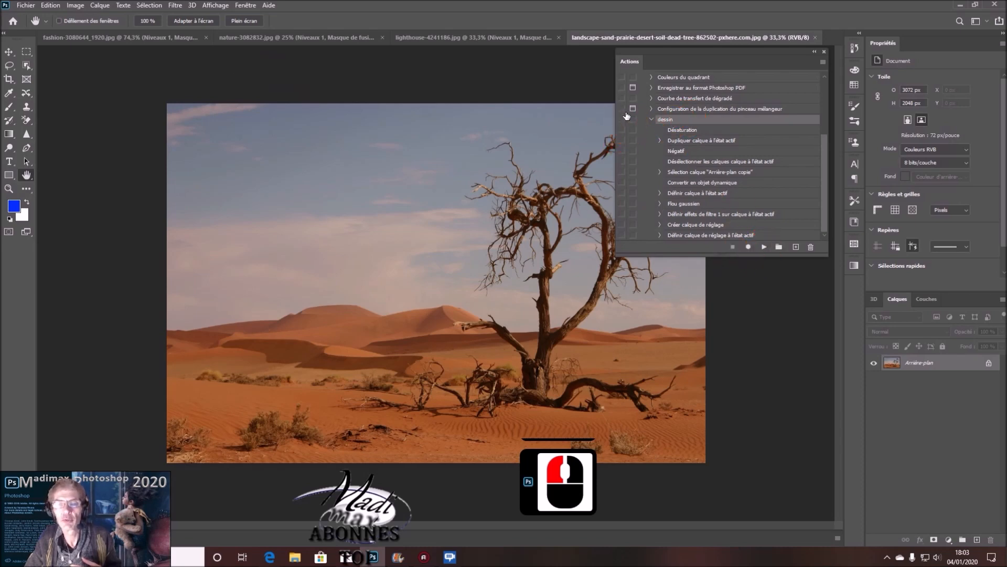
- Enable all commands of the dessin action and play it on the landscape image
left_click(622, 121)
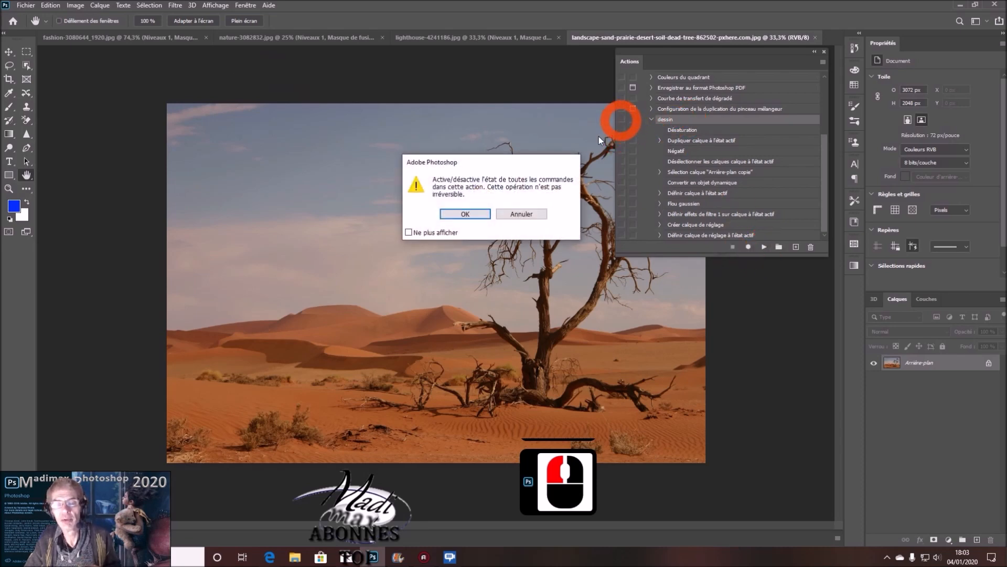
left_click(480, 214)
left_click(764, 247)
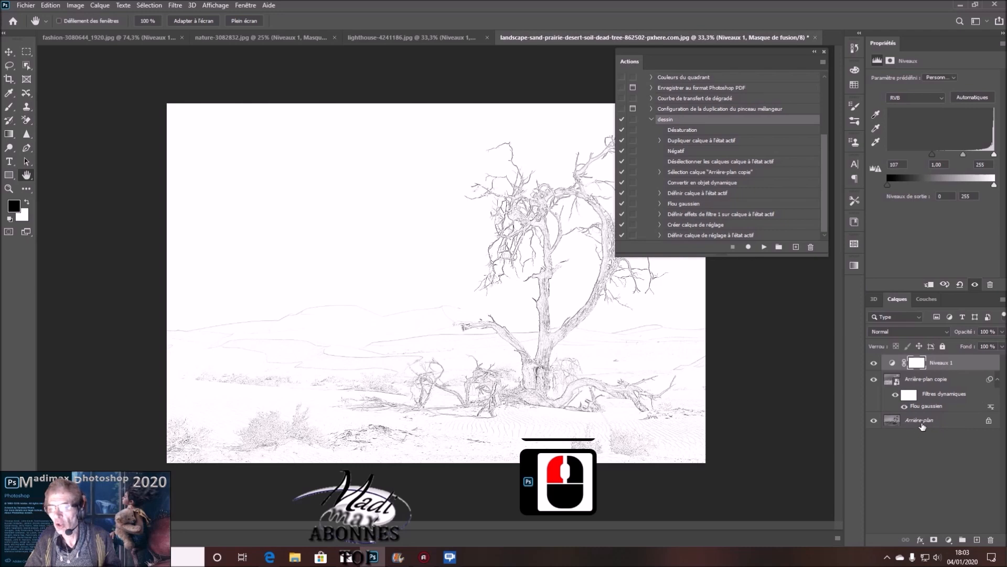
- Increase the Gaussian blur smart filter's radius to about 4 pixels on the landscape's copied background layer
double_click(933, 407)
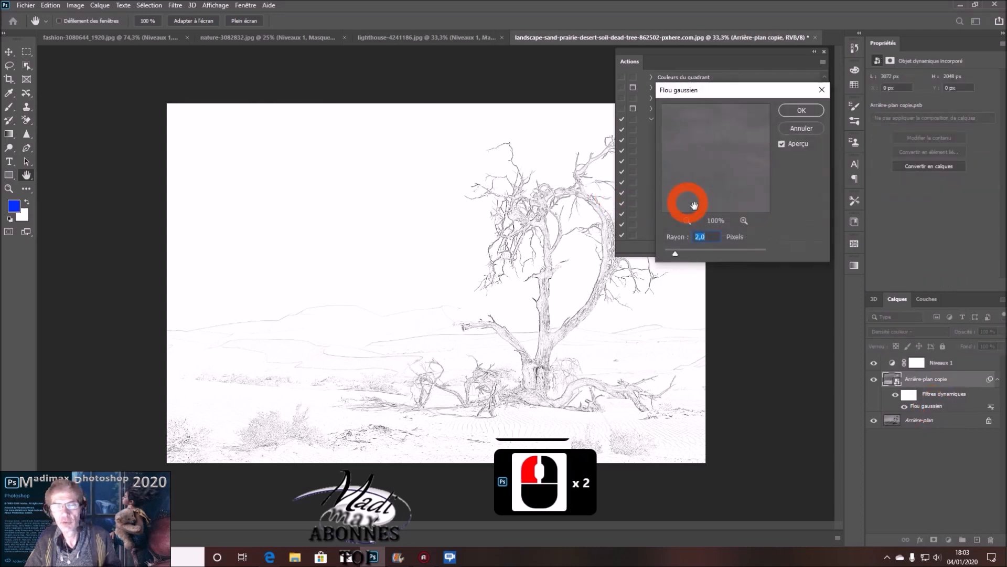
left_click(686, 249)
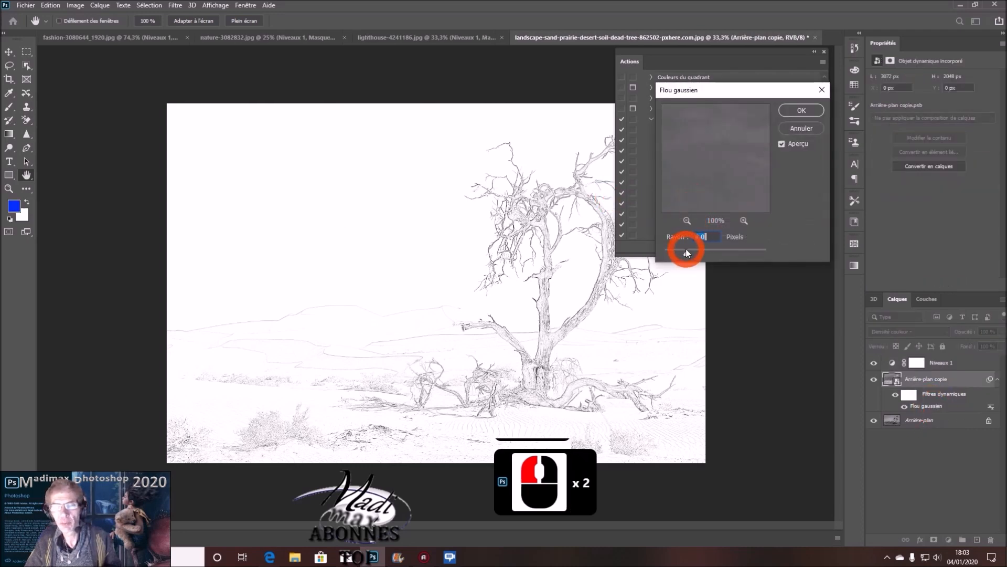
left_click(802, 111)
- Set the black input level of the landscape's Levels adjustment layer to 145 and collapse the actions list
left_click(913, 358)
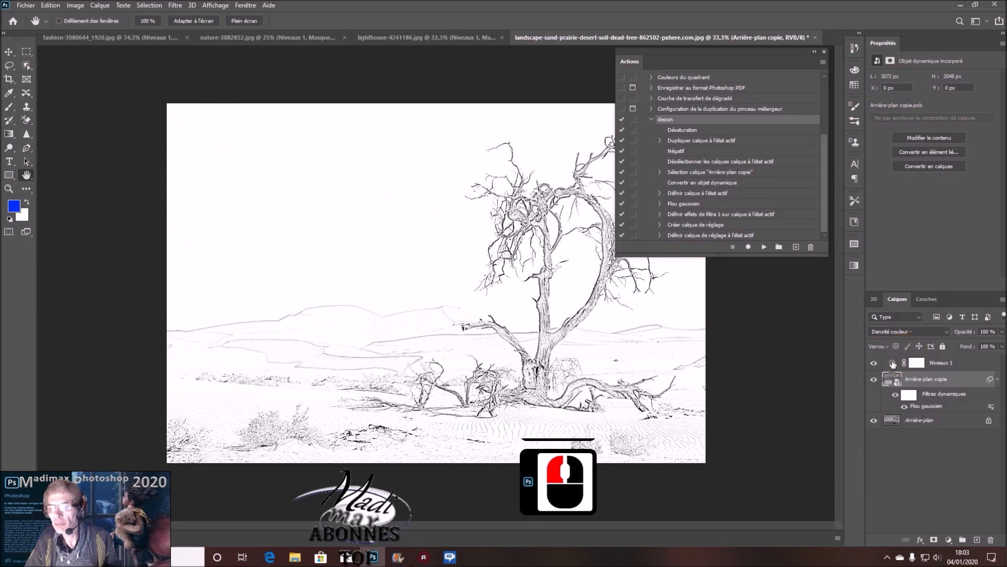
left_click(892, 363)
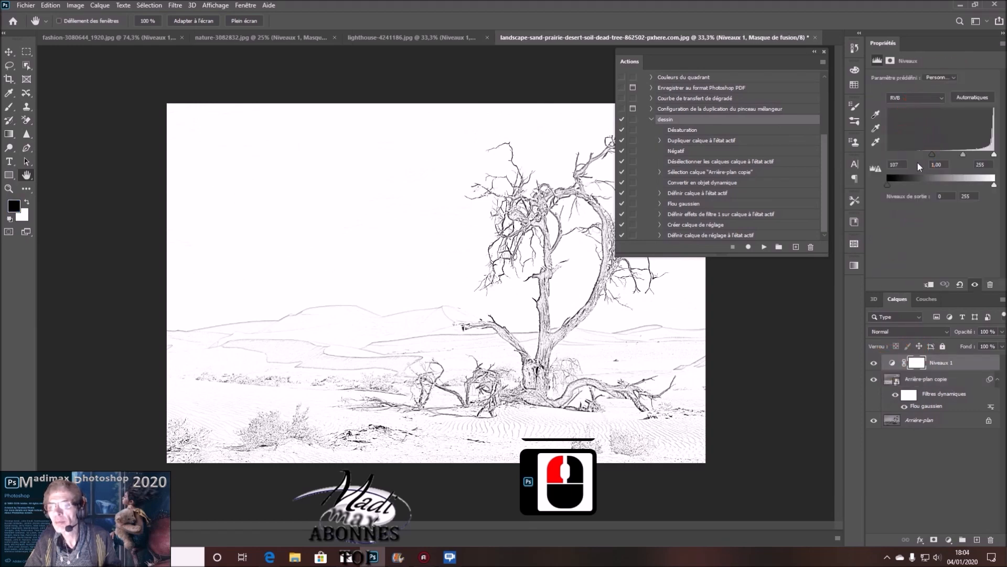
left_click_drag(932, 155, 950, 154)
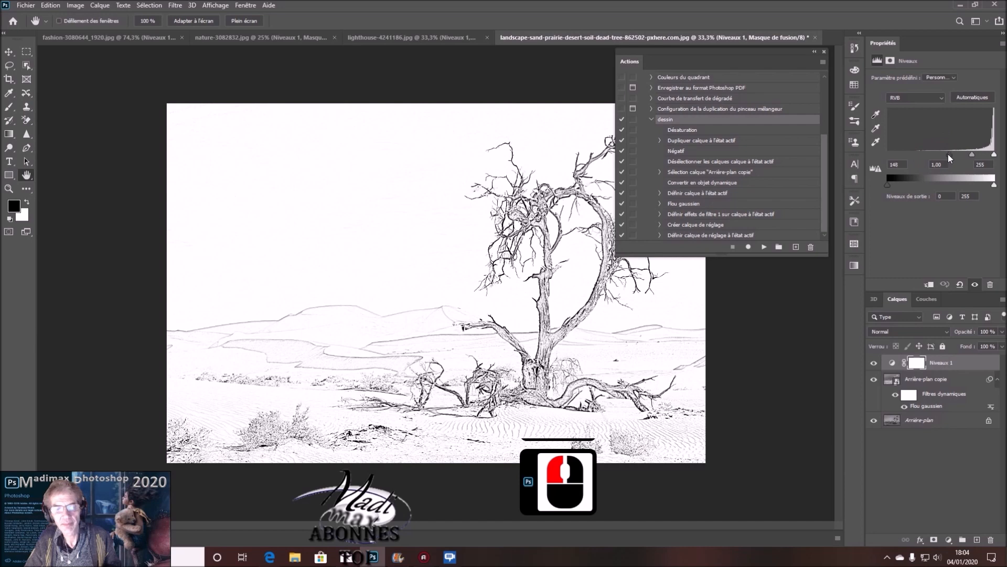
left_click(816, 52)
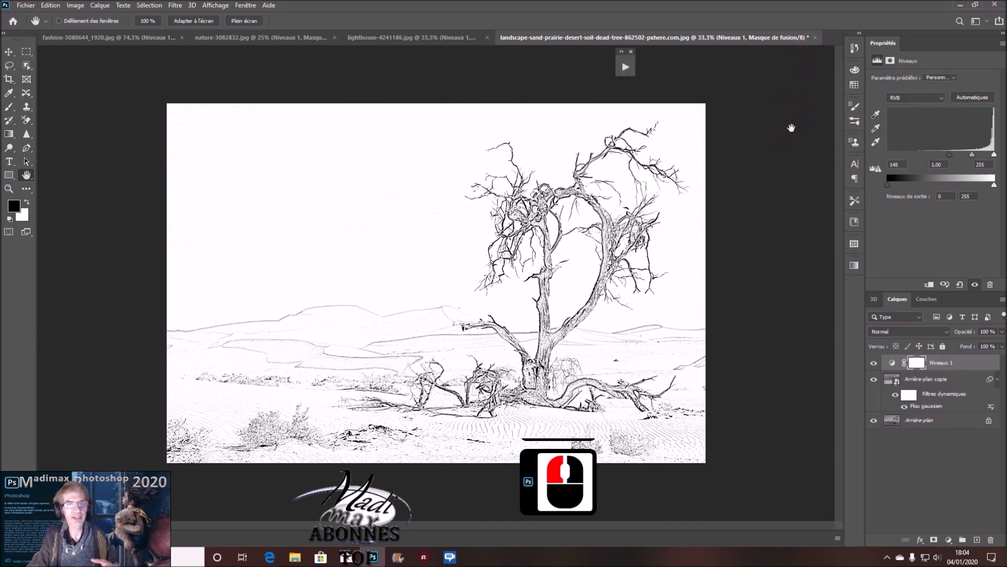